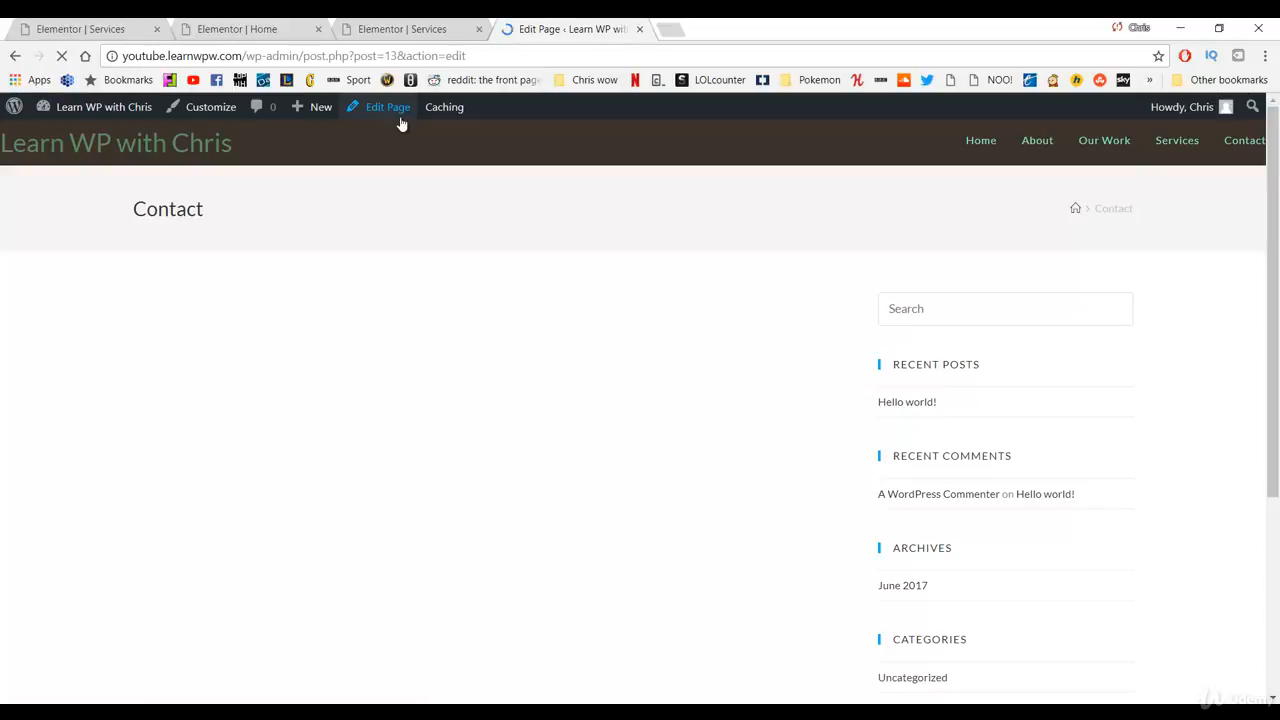
# Step: Give the Contact page a 100% Full Width content layout, disable its page title, and update it
pyautogui.scroll(-3, 534, 283)
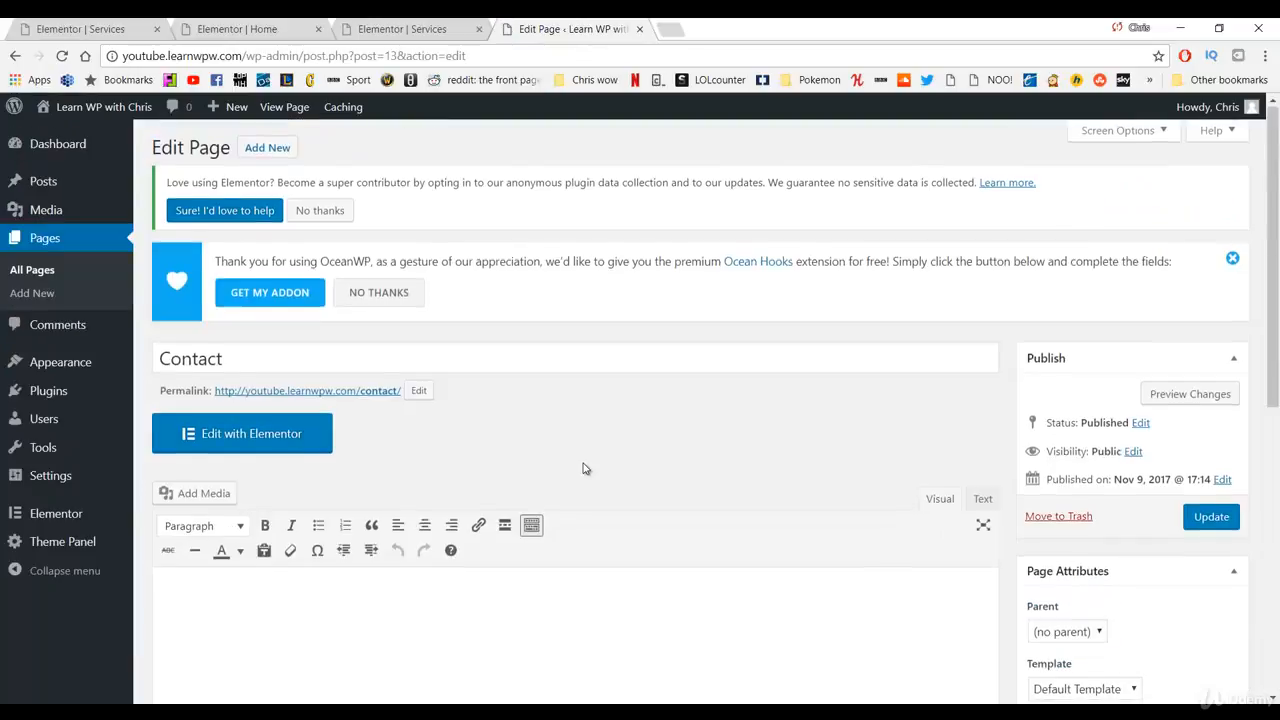
pyautogui.scroll(-5, 583, 463)
pyautogui.click(753, 356)
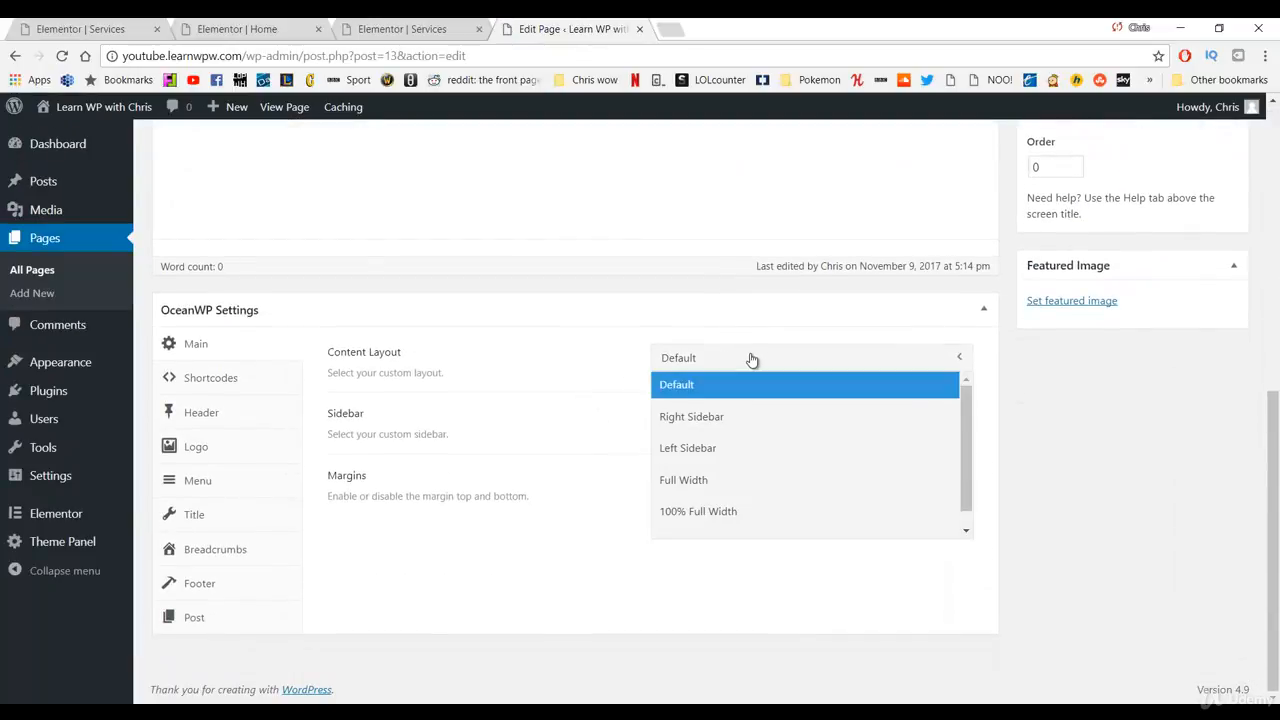
pyautogui.click(724, 514)
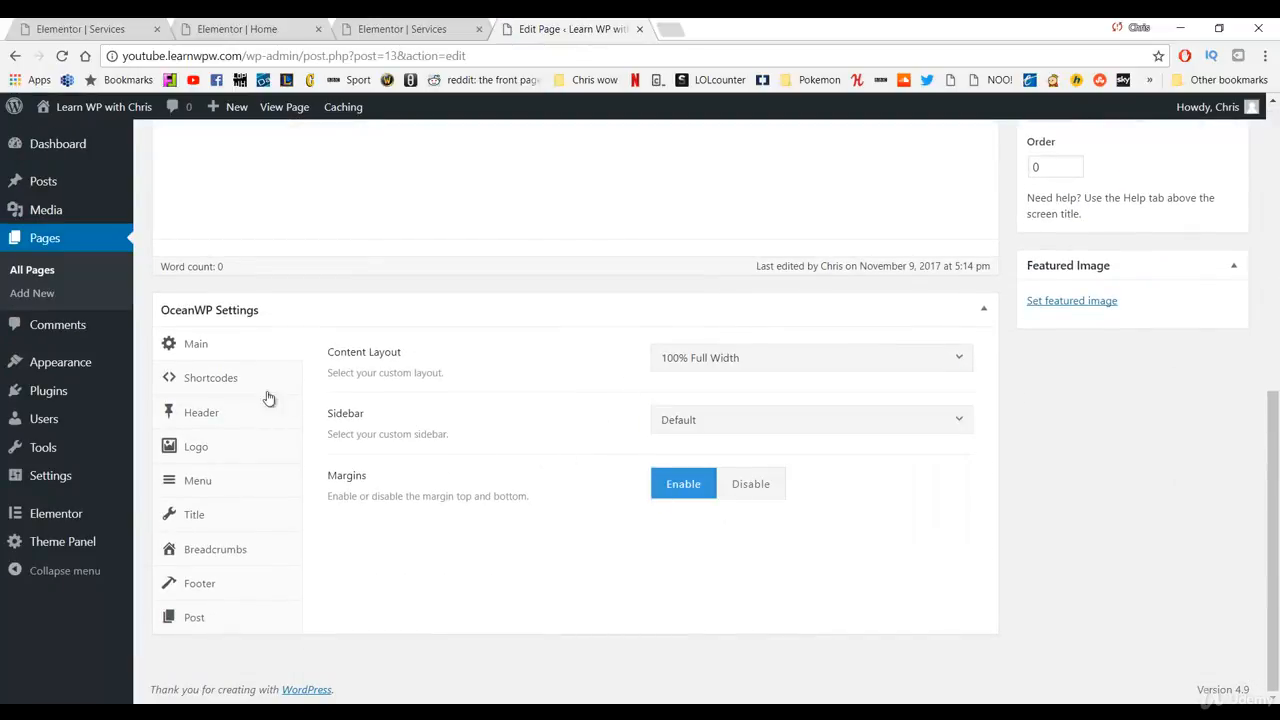
pyautogui.click(194, 514)
pyautogui.click(819, 360)
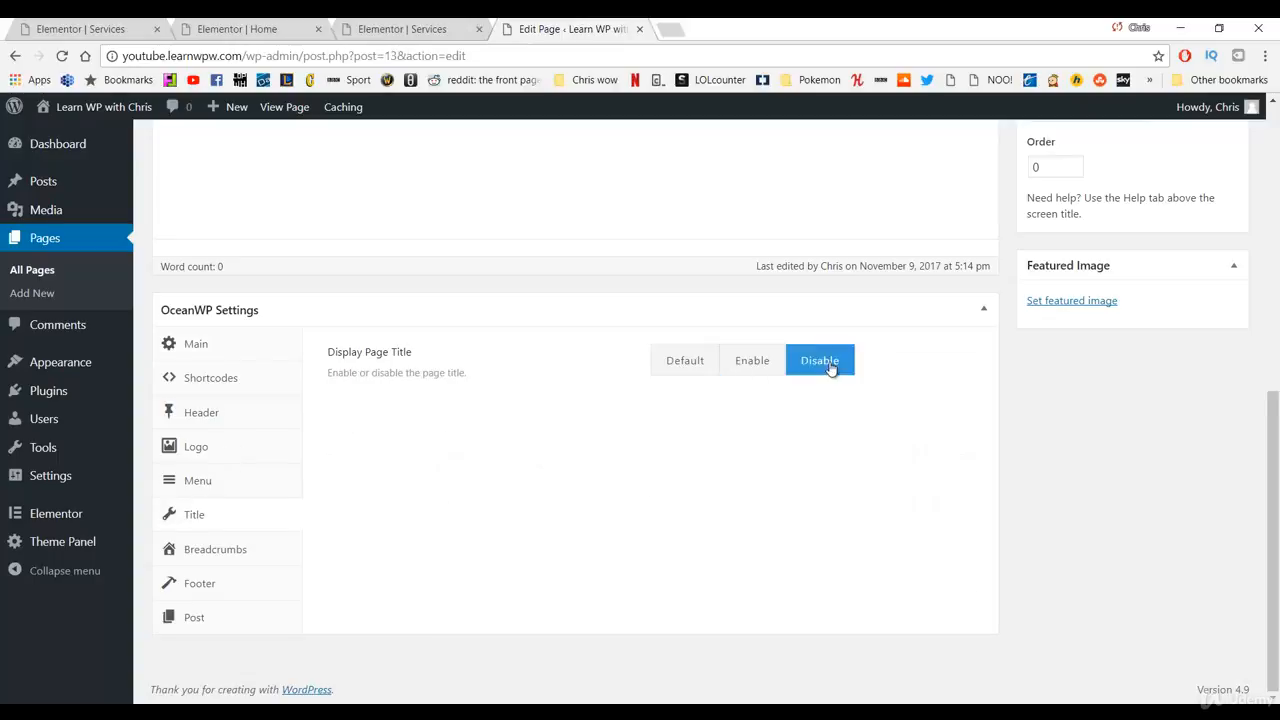
pyautogui.scroll(6, 929, 400)
pyautogui.click(1211, 438)
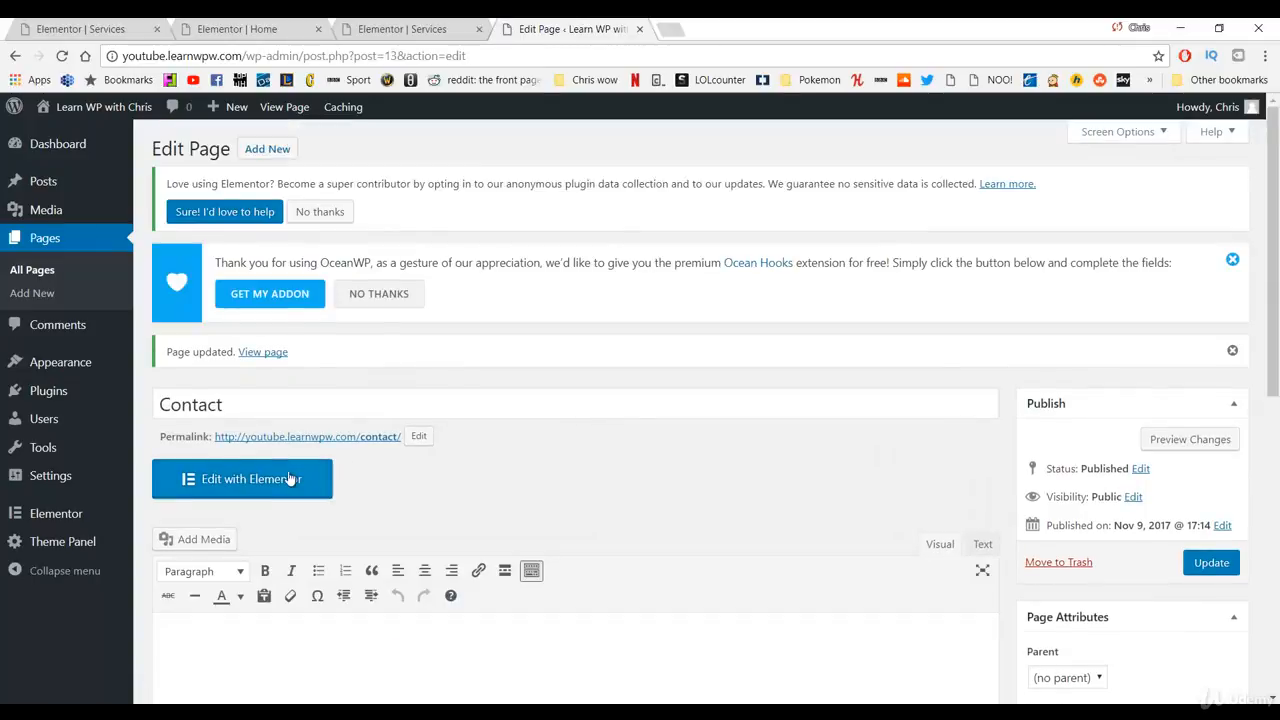
# Step: Open the Contact page in Elementor, close the three extra tabs, and add a single-column section
pyautogui.click(287, 475)
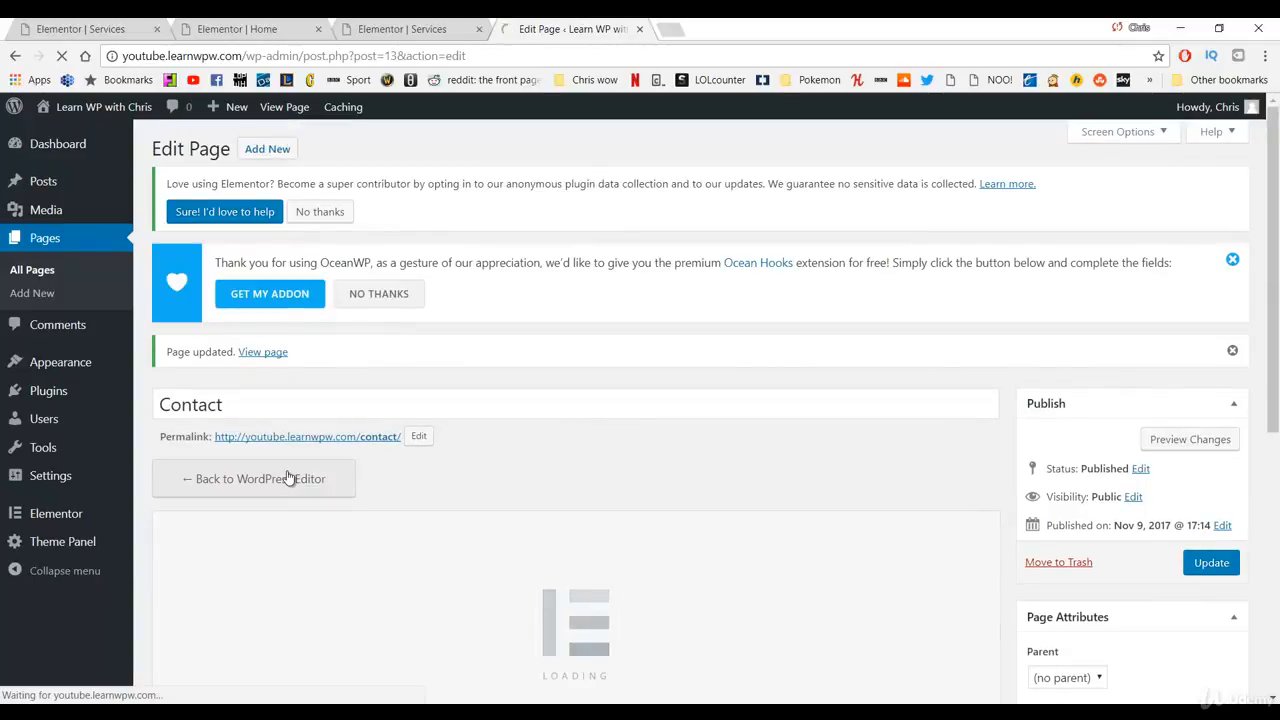
pyautogui.click(478, 29)
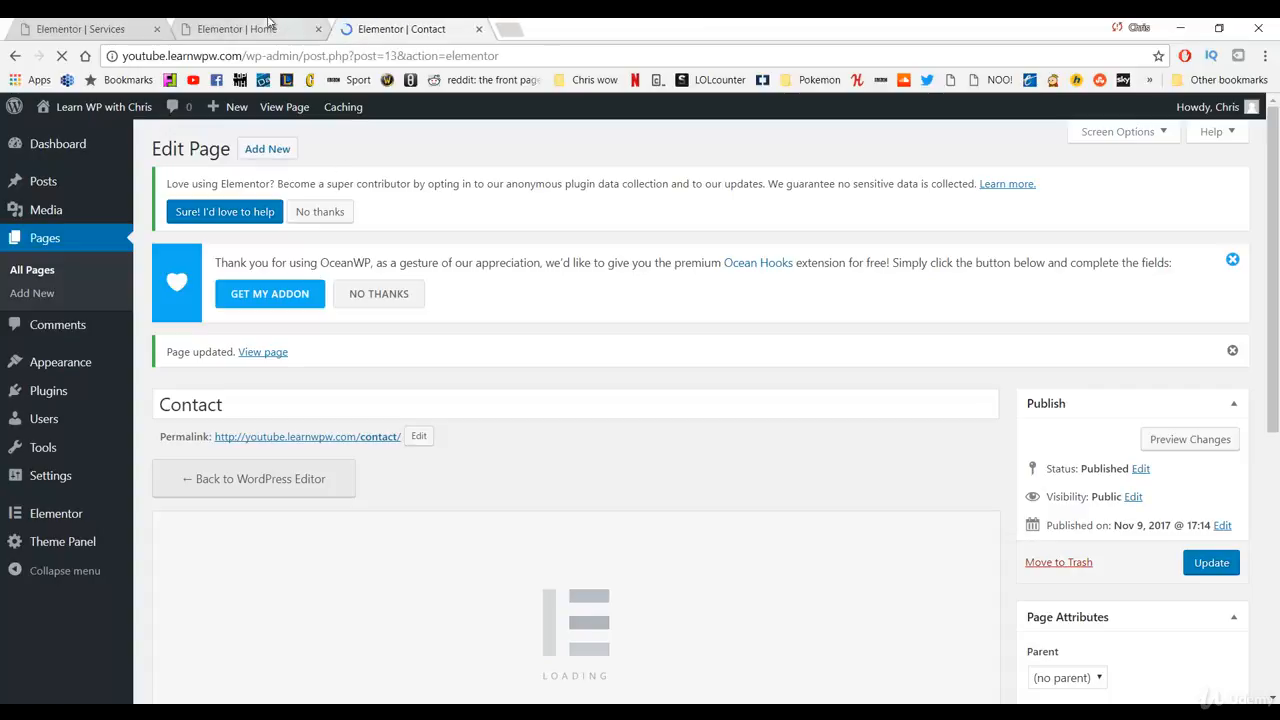
pyautogui.click(318, 29)
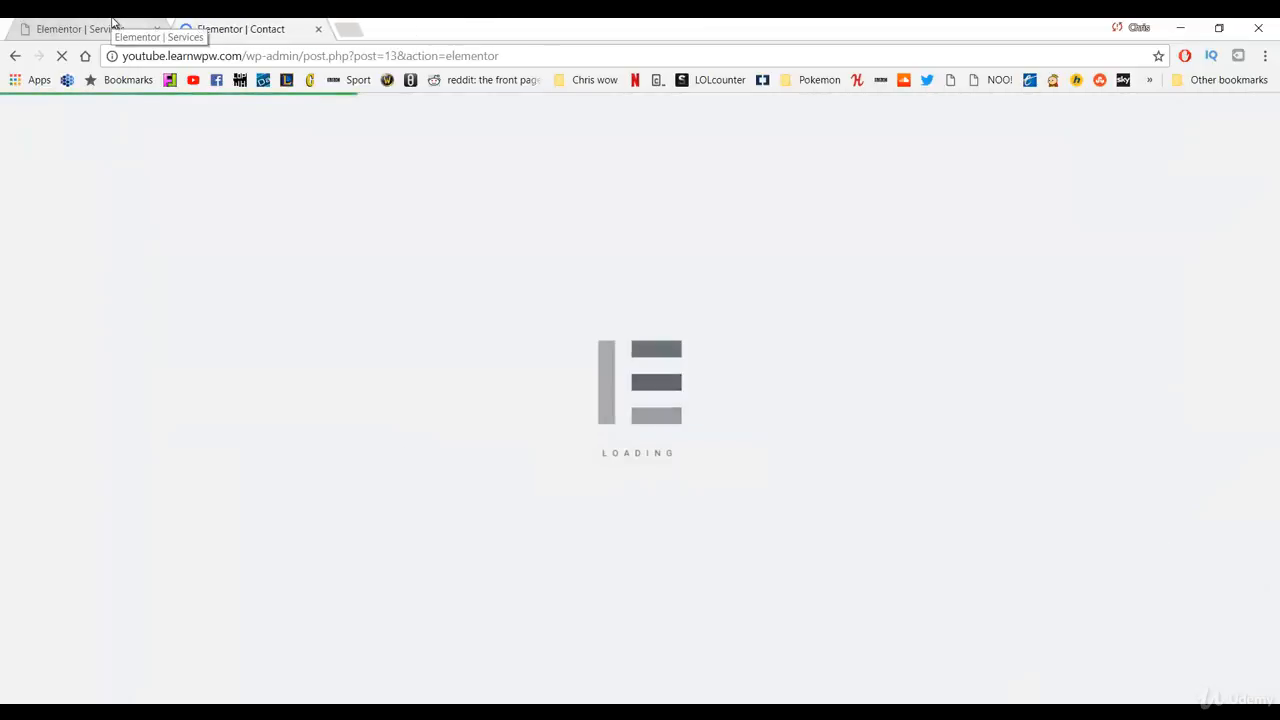
pyautogui.click(156, 29)
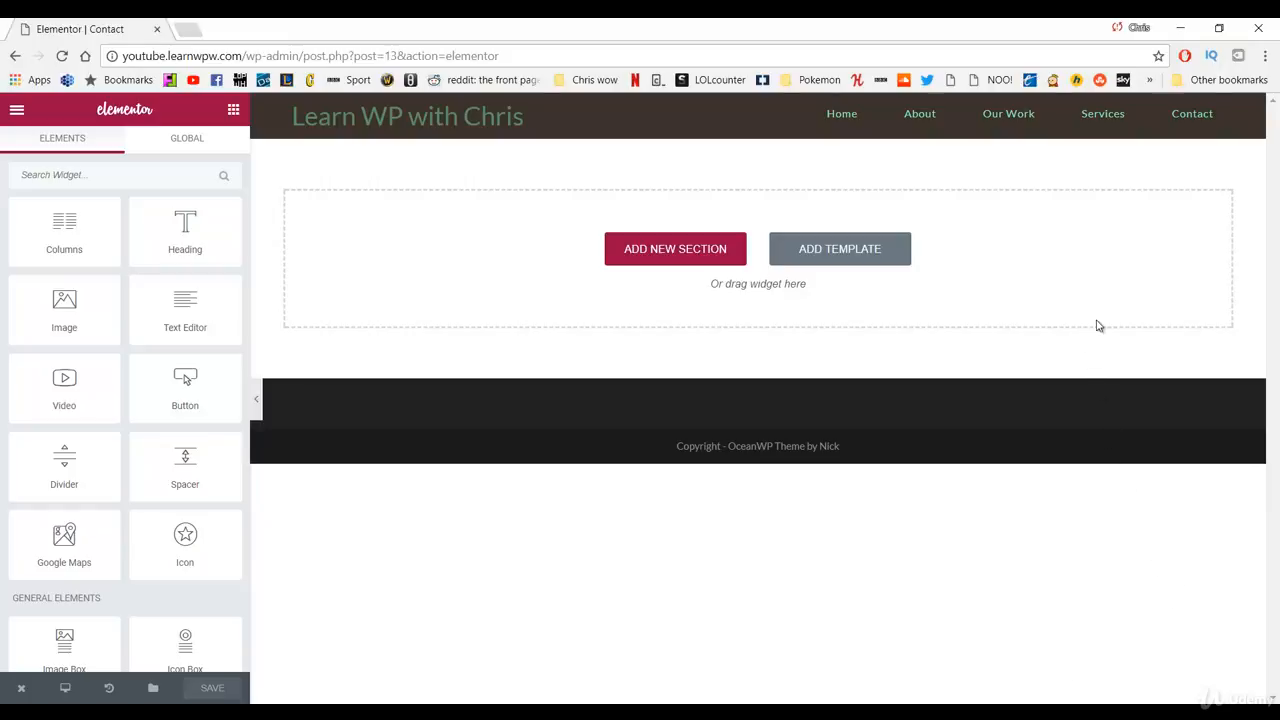
pyautogui.click(675, 258)
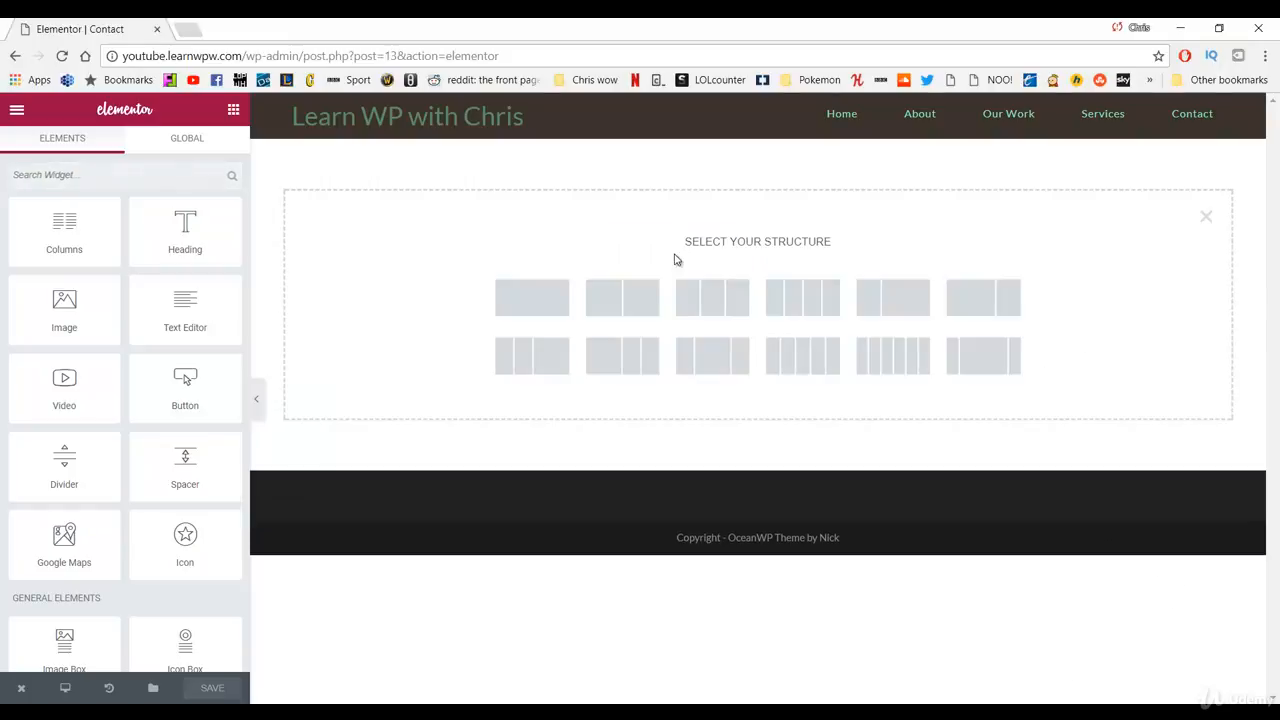
pyautogui.click(519, 299)
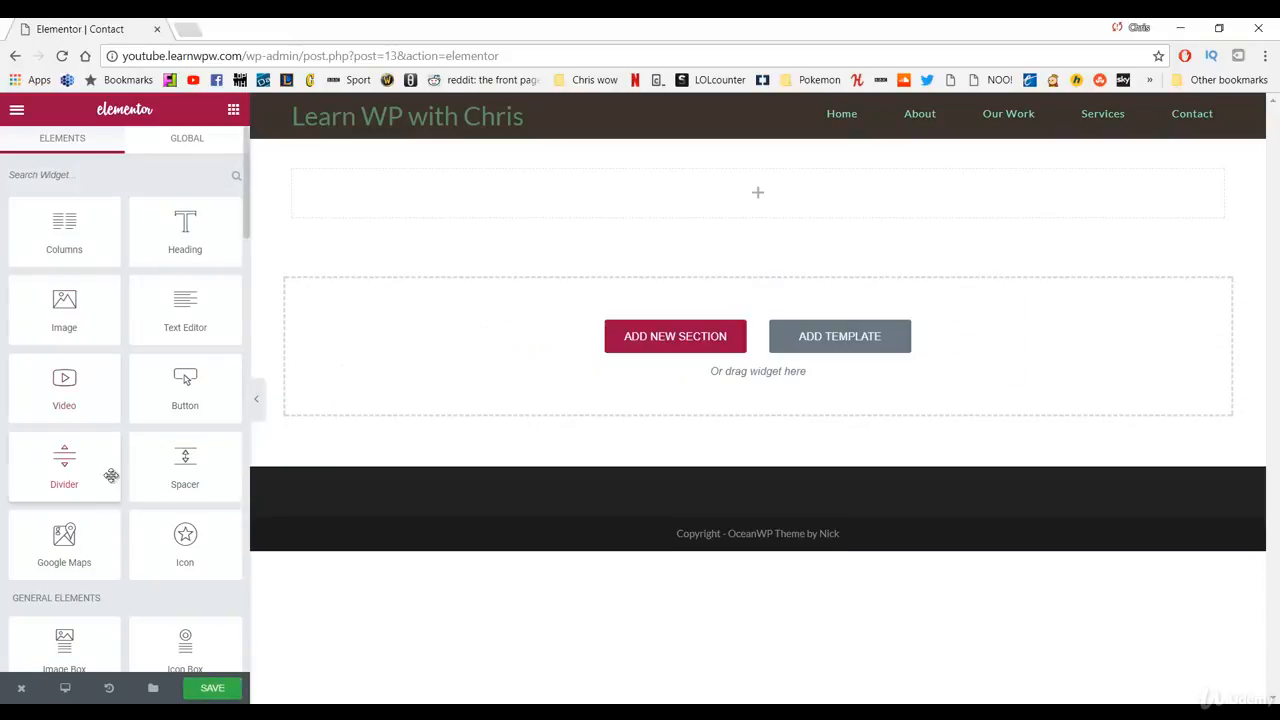
# Step: Drop a Google Maps widget into the section and set its address to 'Bengor, County Down'
pyautogui.moveTo(70, 545); pyautogui.dragTo(551, 201)
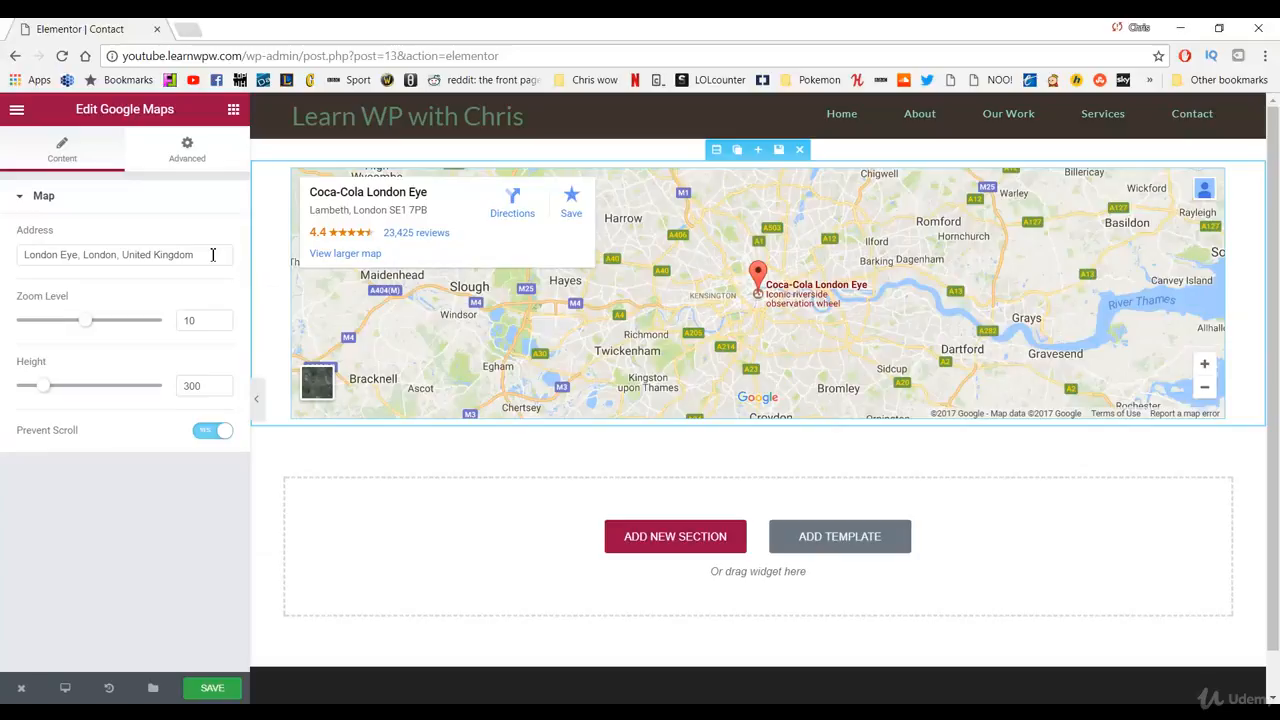
pyautogui.moveTo(213, 254); pyautogui.dragTo(2, 252)
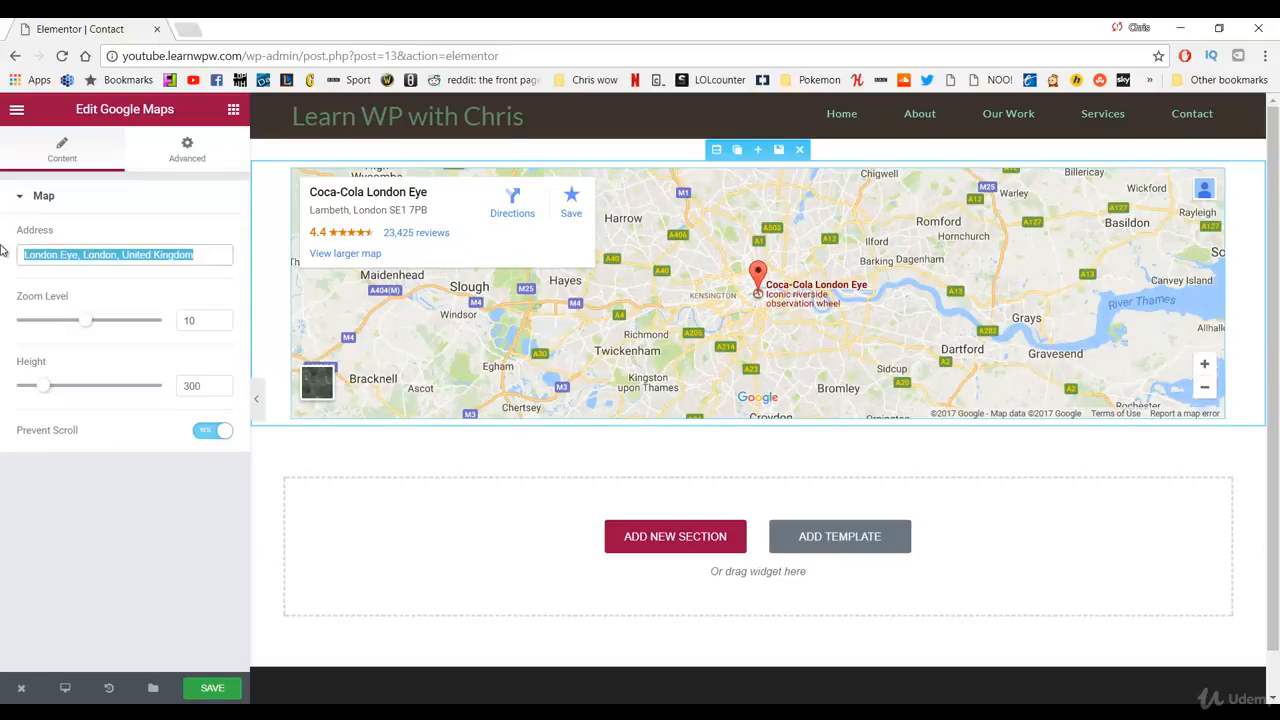
pyautogui.write('belfast')
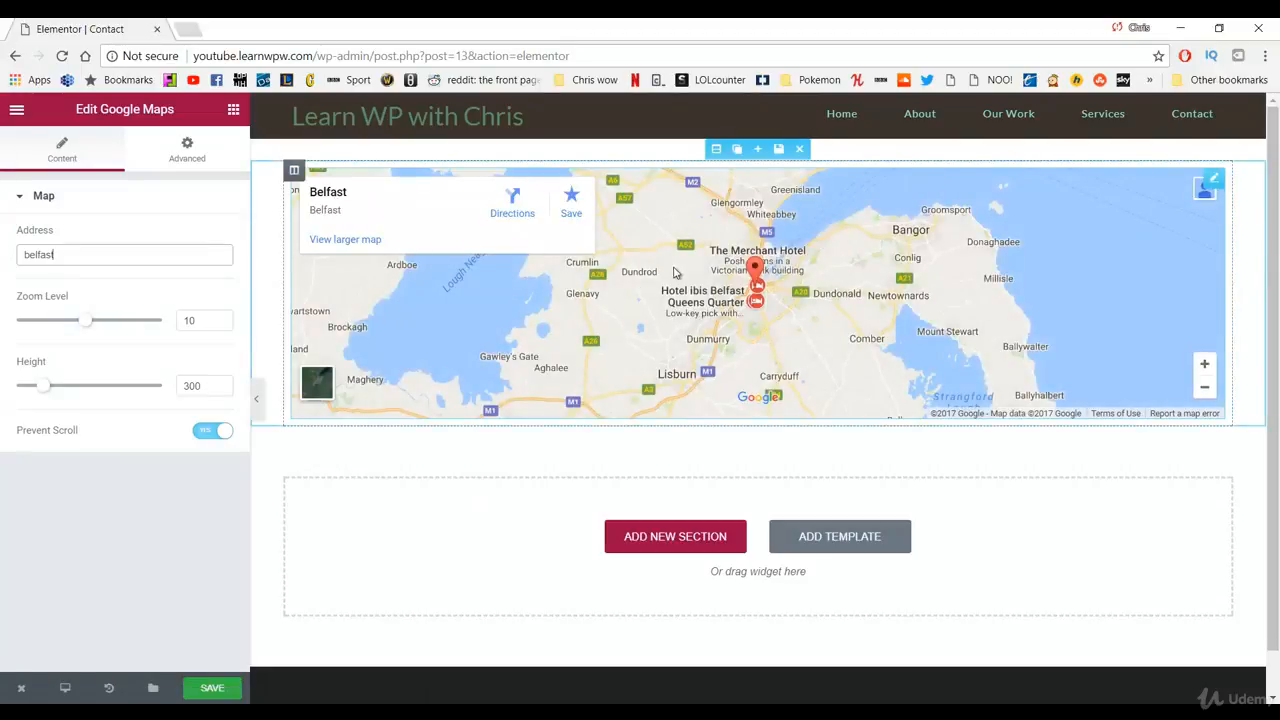
pyautogui.moveTo(75, 257); pyautogui.dragTo(8, 265)
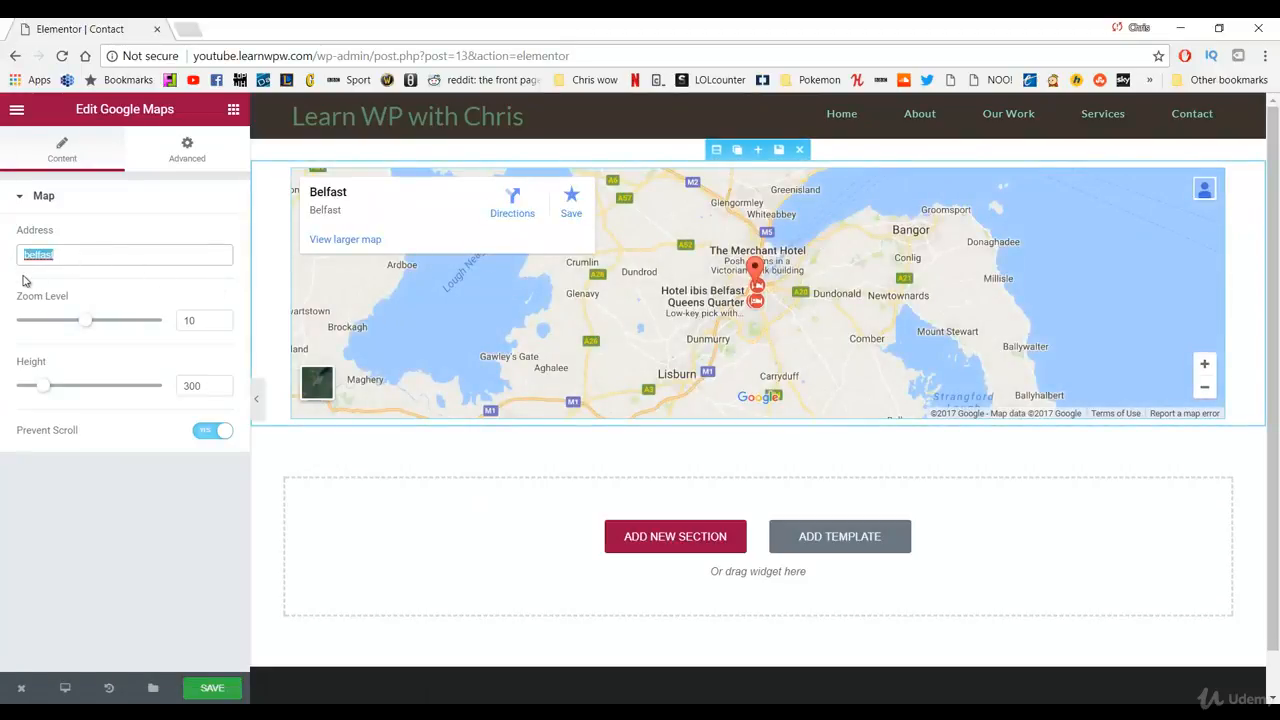
pyautogui.write('Bengor, ')
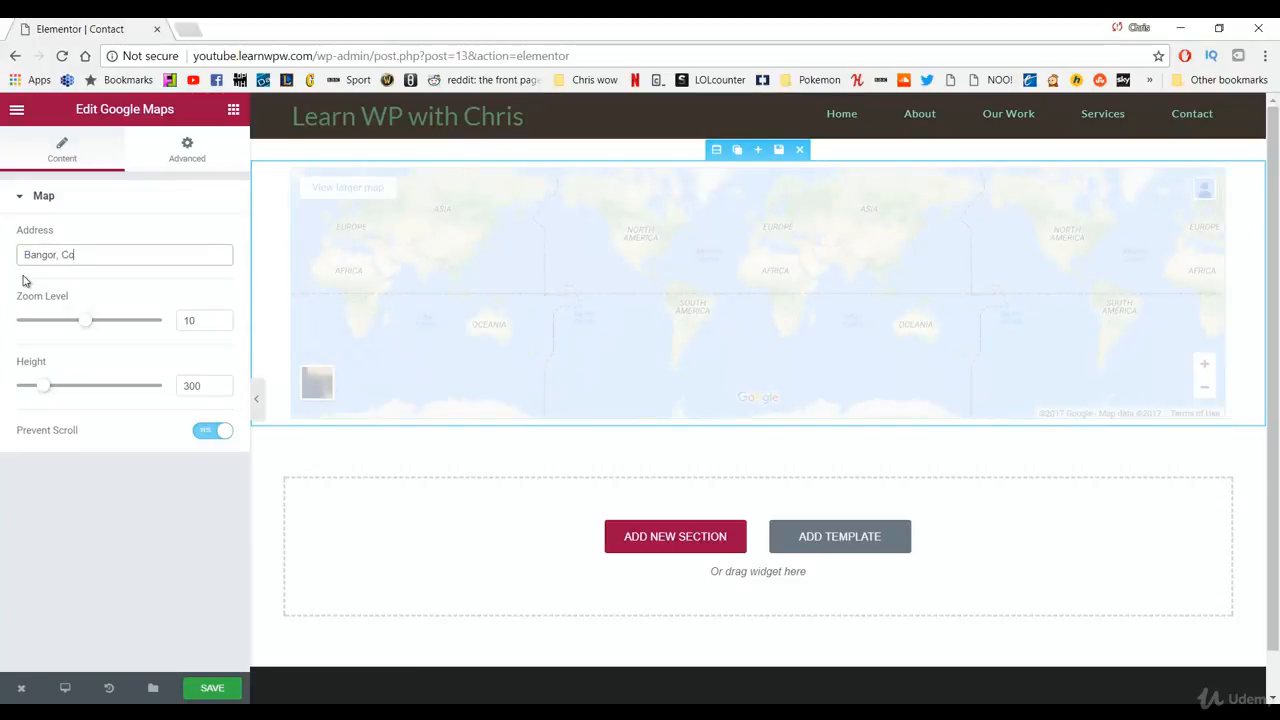
pyautogui.write('County Down')
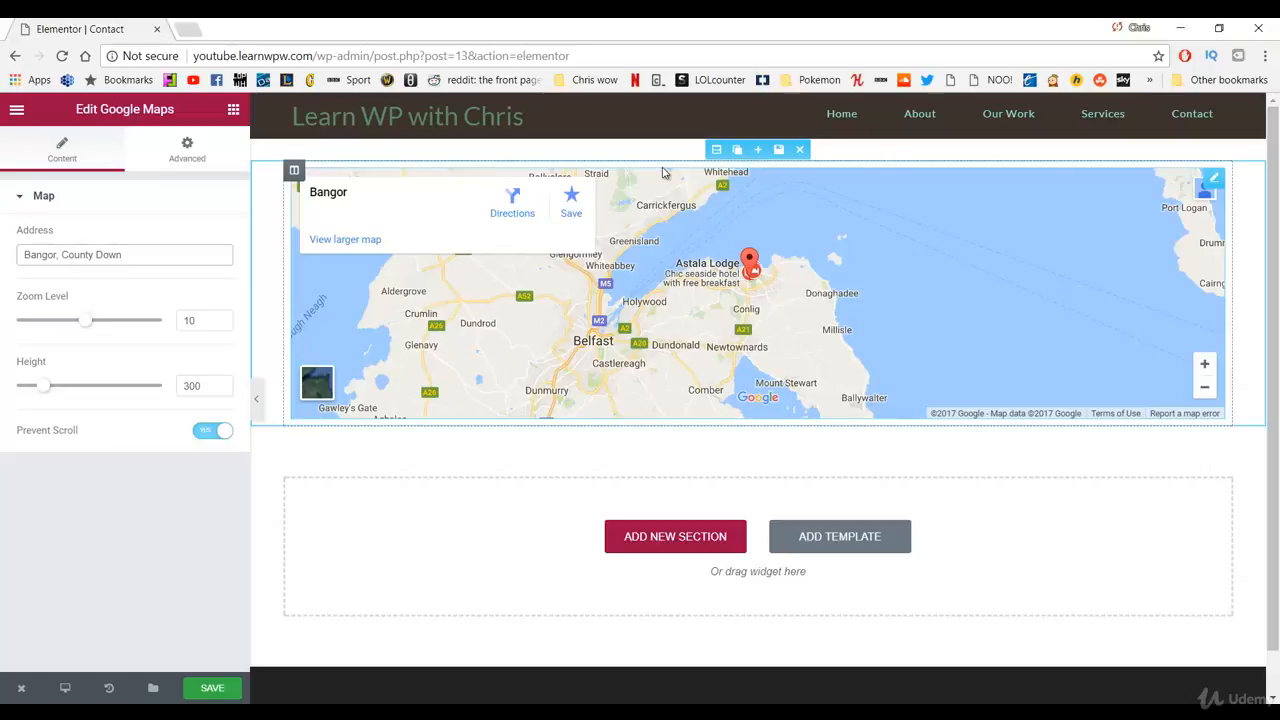
# Step: Set the map section's Content Width to Full Width and Columns Gap to No Gap
pyautogui.click(716, 151)
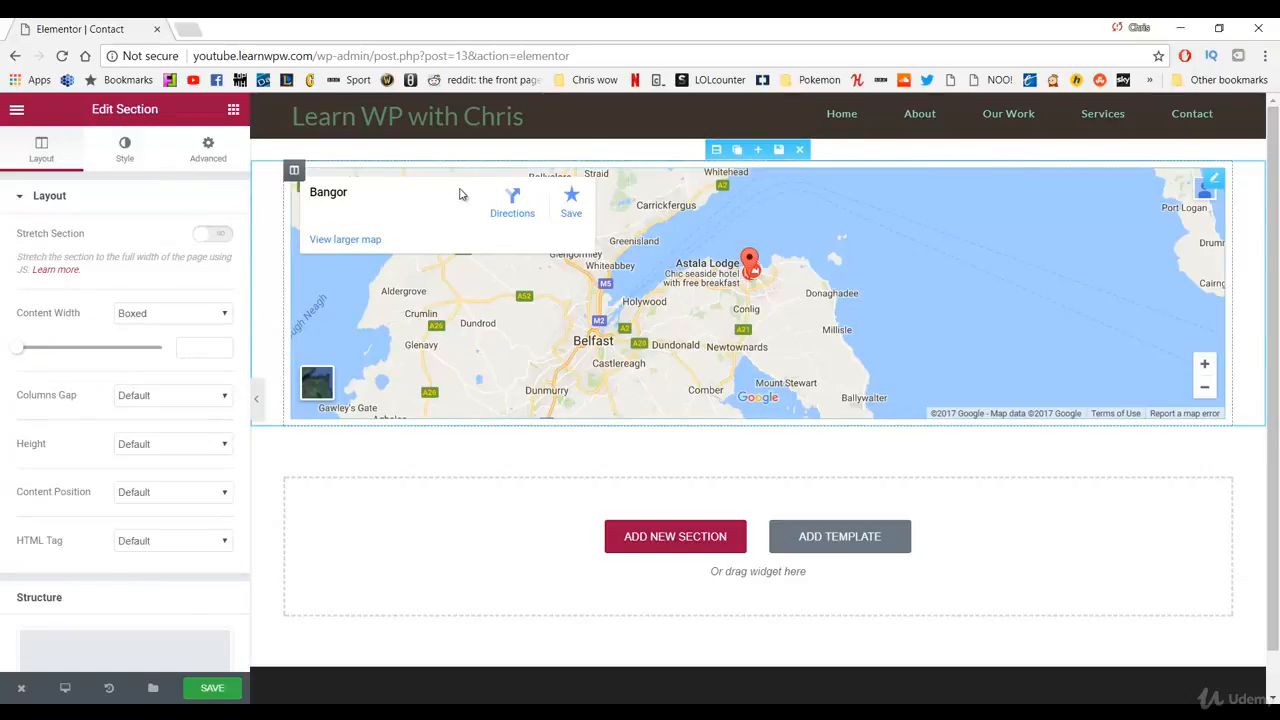
pyautogui.click(150, 316)
pyautogui.click(156, 341)
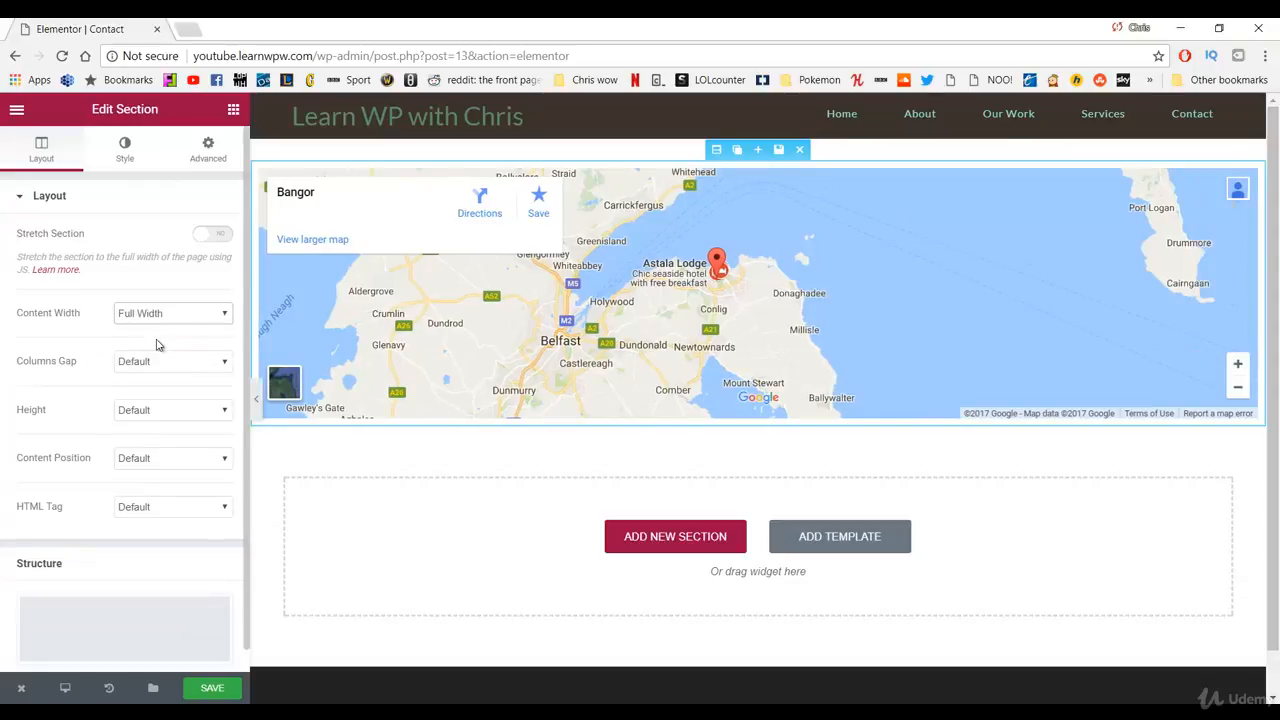
pyautogui.click(165, 365)
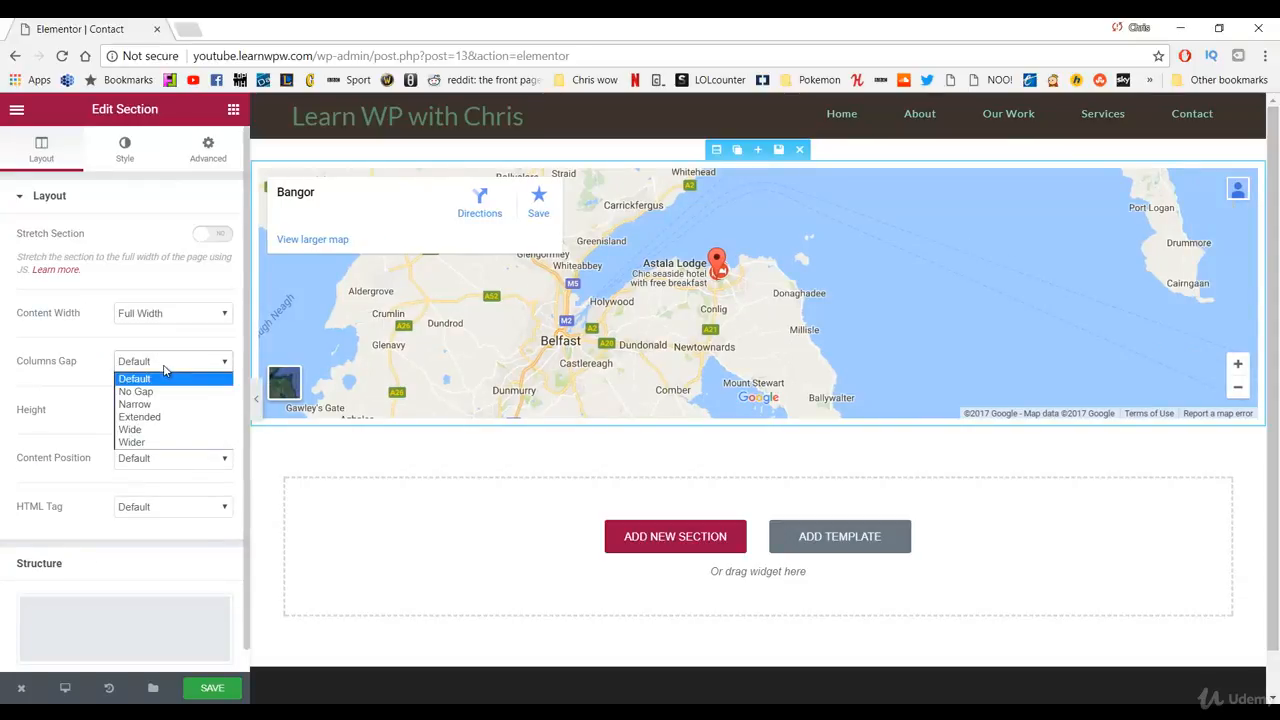
pyautogui.click(164, 393)
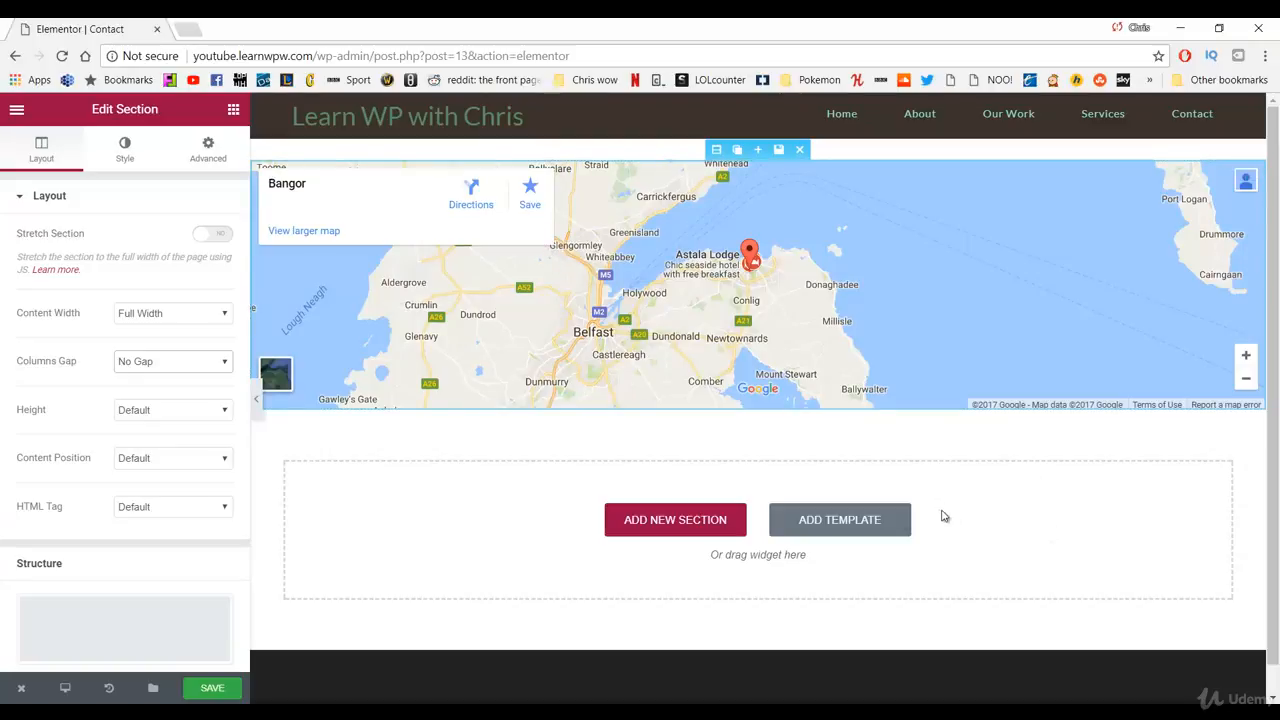
pyautogui.click(672, 524)
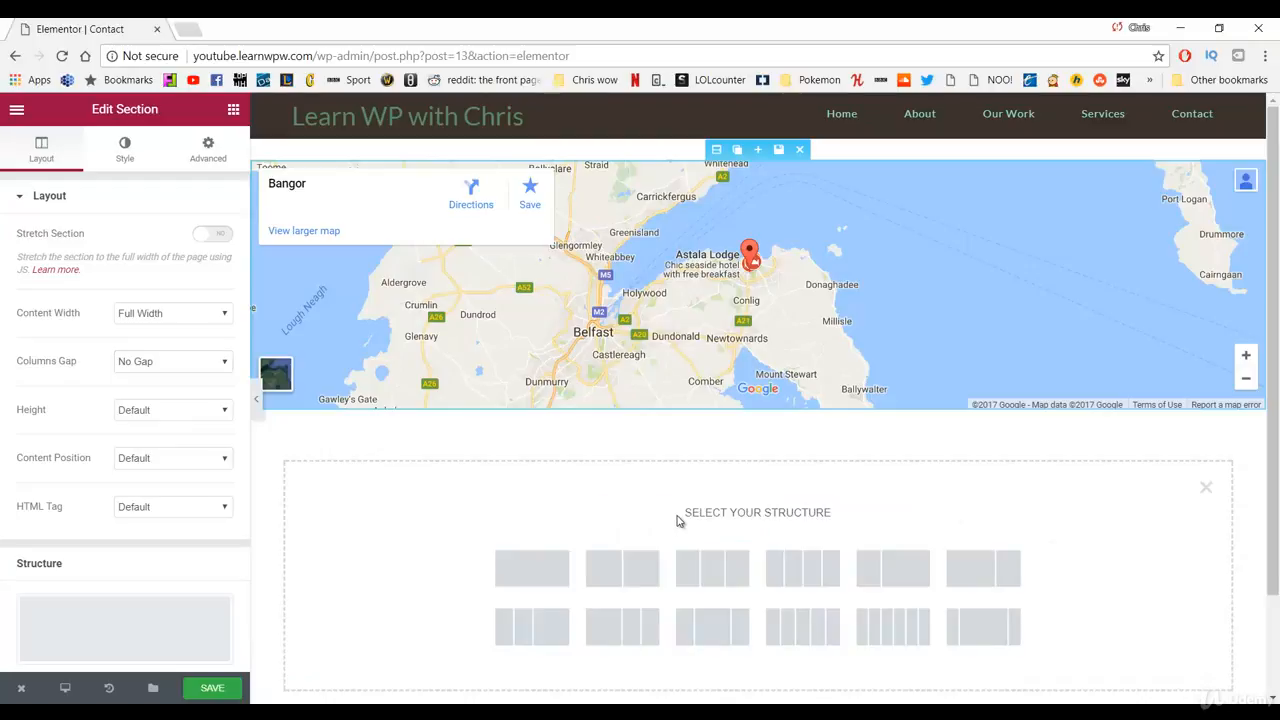
# Step: Choose the wide/narrow two-column structure and place an emptied Text Editor in the left column
pyautogui.click(968, 570)
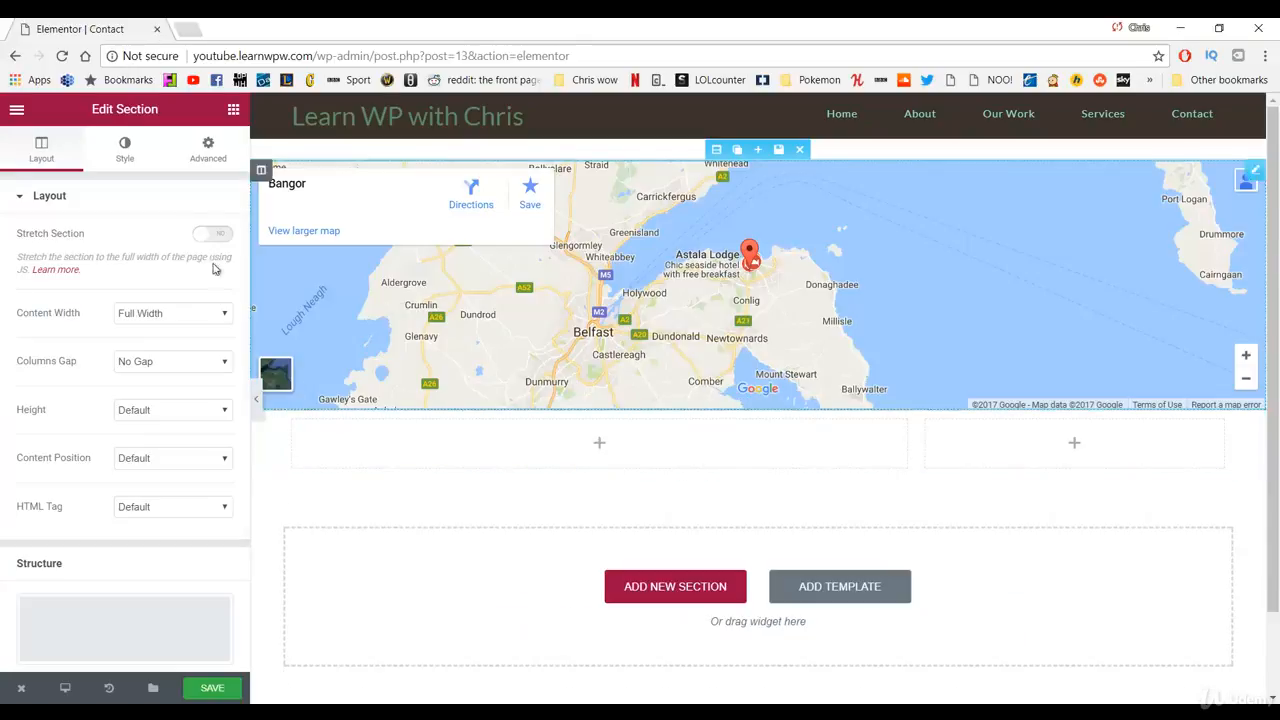
pyautogui.click(230, 111)
pyautogui.moveTo(185, 310); pyautogui.dragTo(446, 443)
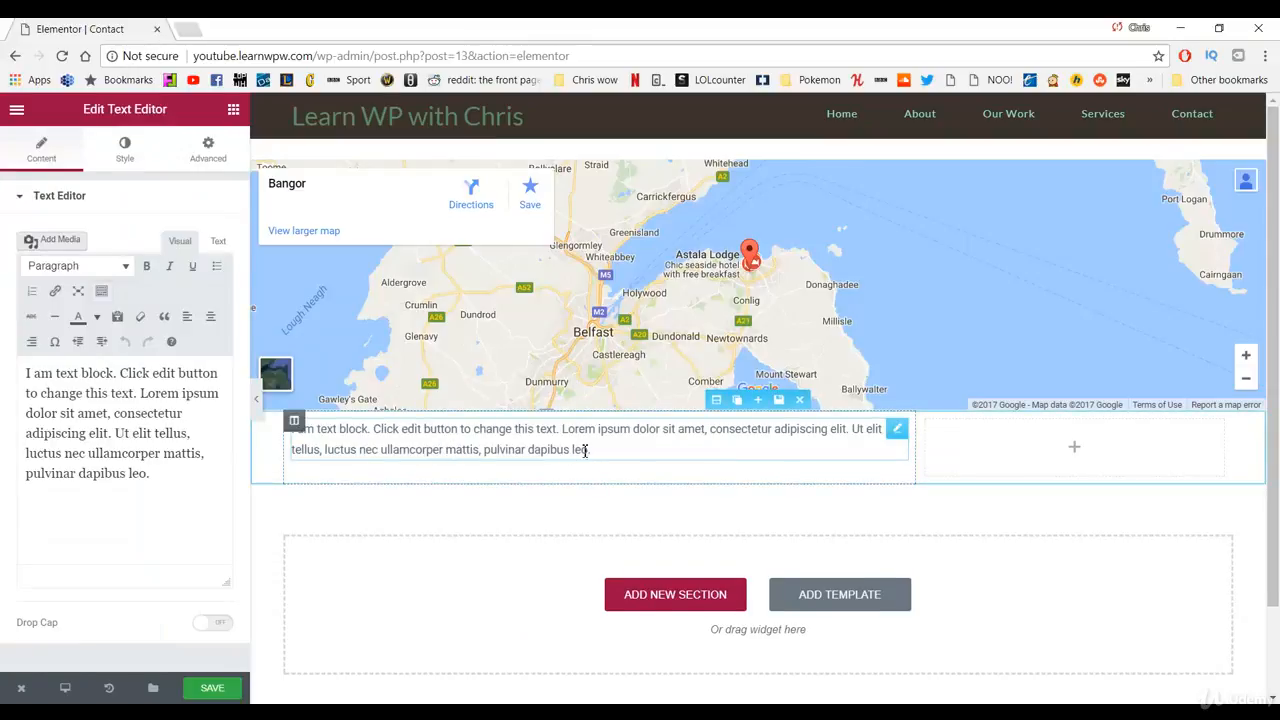
pyautogui.moveTo(155, 473); pyautogui.dragTo(35, 364)
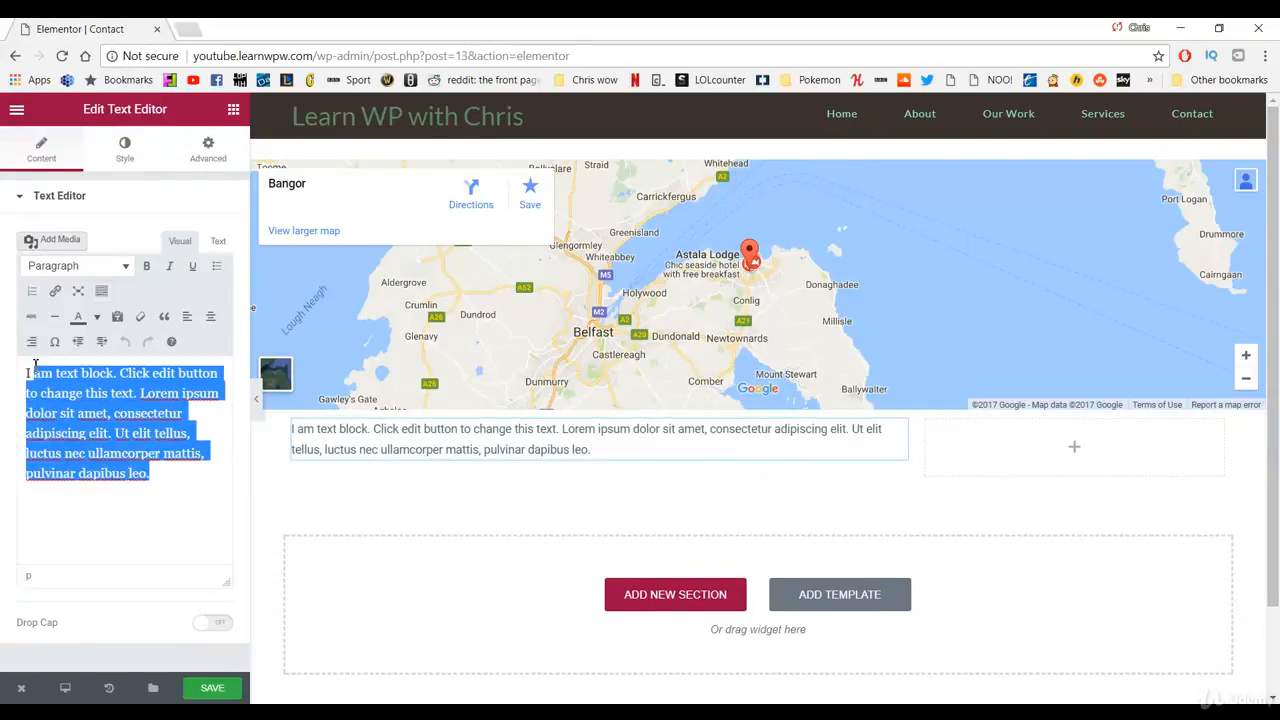
pyautogui.press('BackSpace')
pyautogui.press('BackSpace')
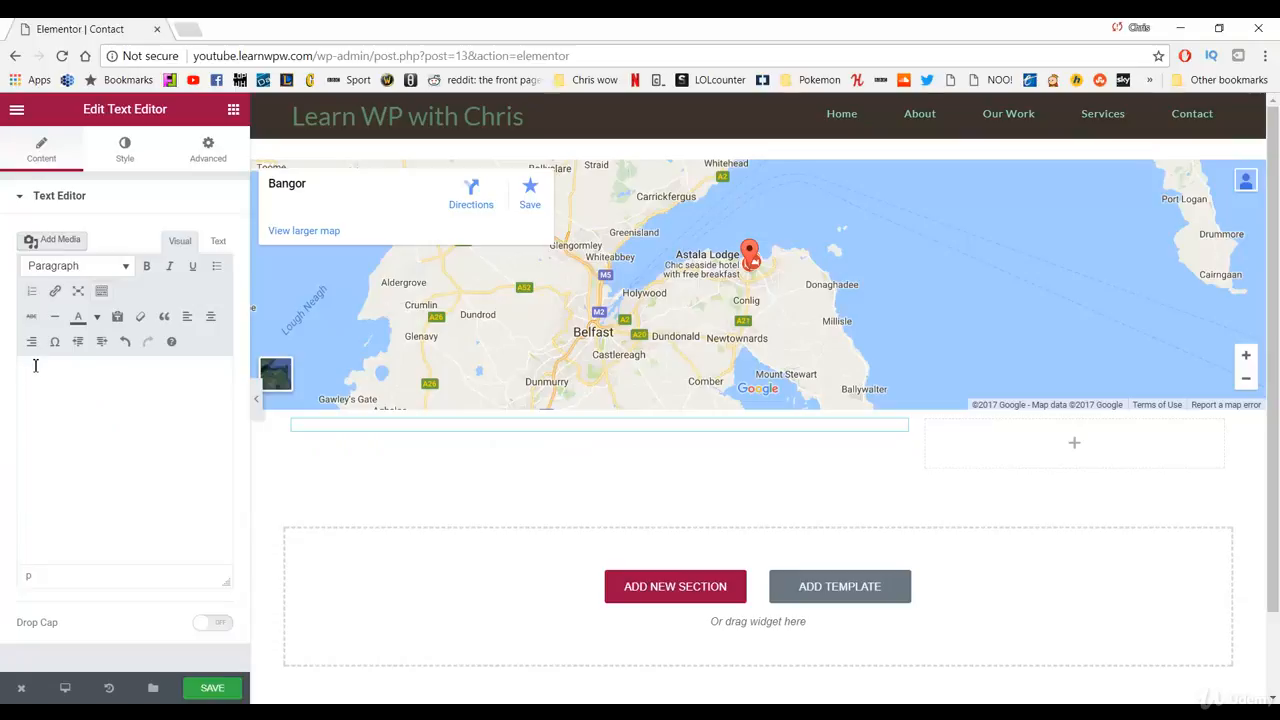
# Step: Type a bold 'Email:' label, then the contact e-mail address in normal weight, and start a new line
pyautogui.write('Email')
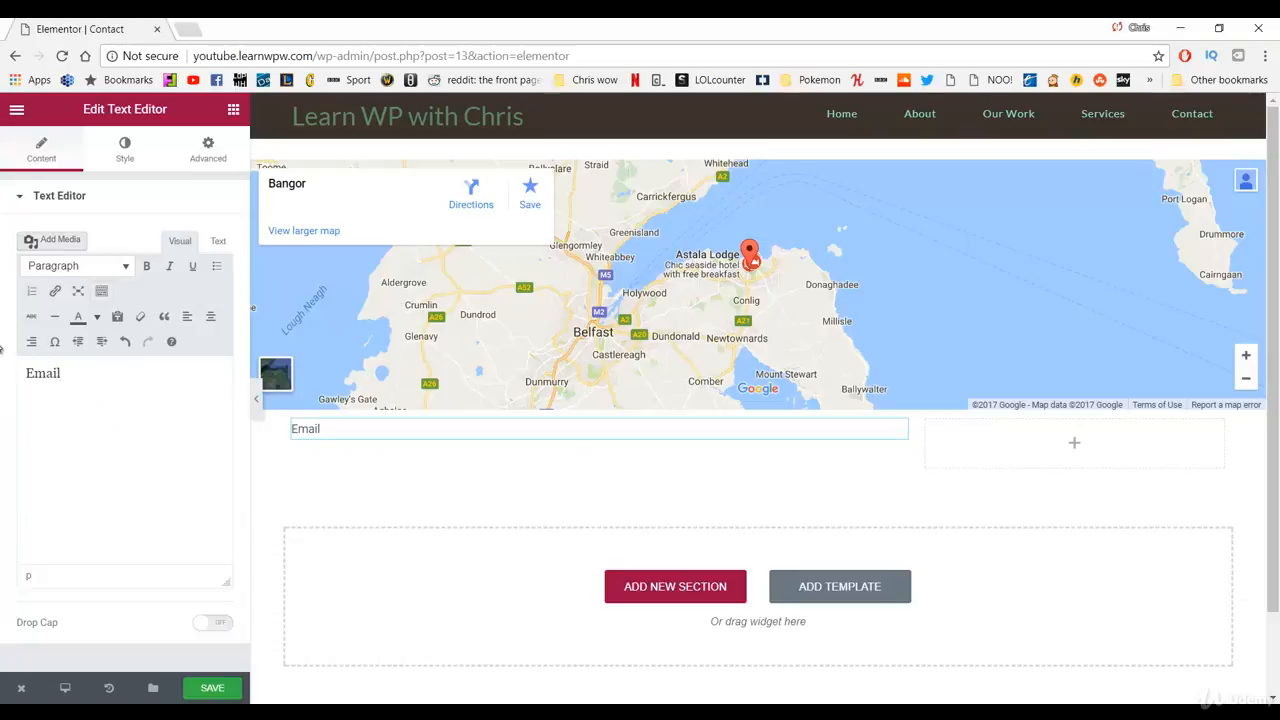
pyautogui.doubleClick(53, 374)
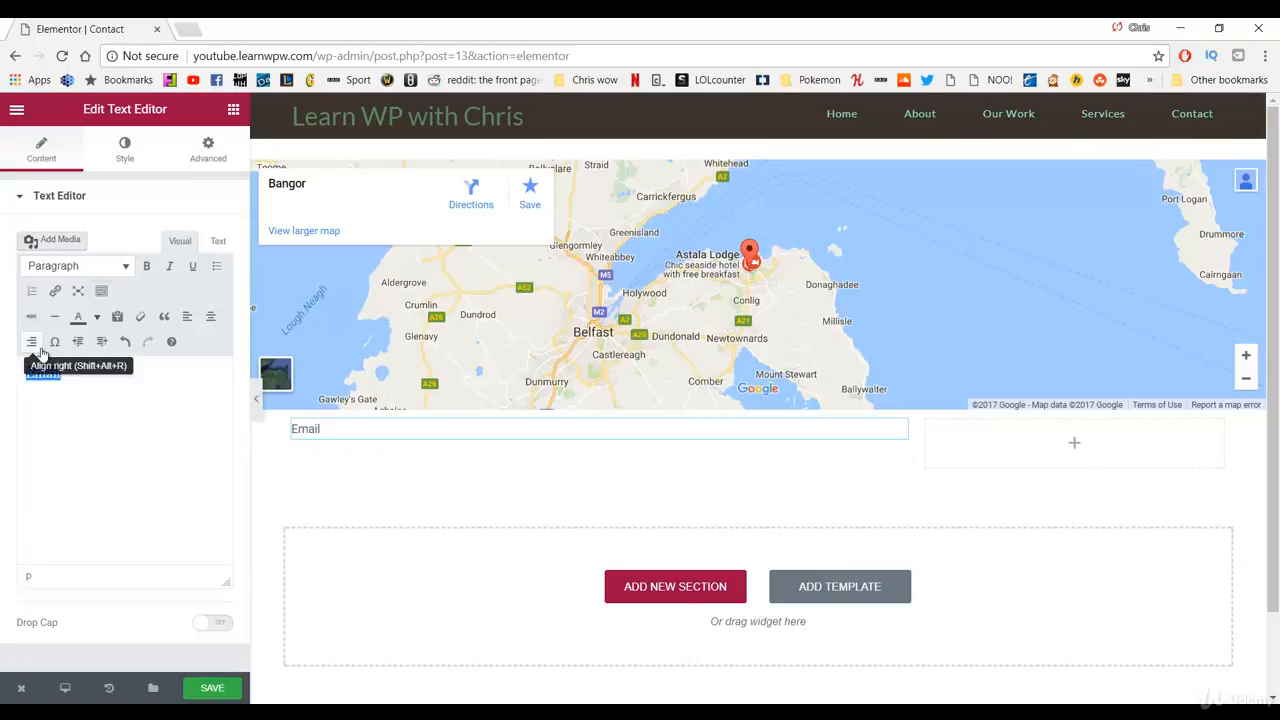
pyautogui.hotkey('ctrl', 'b')
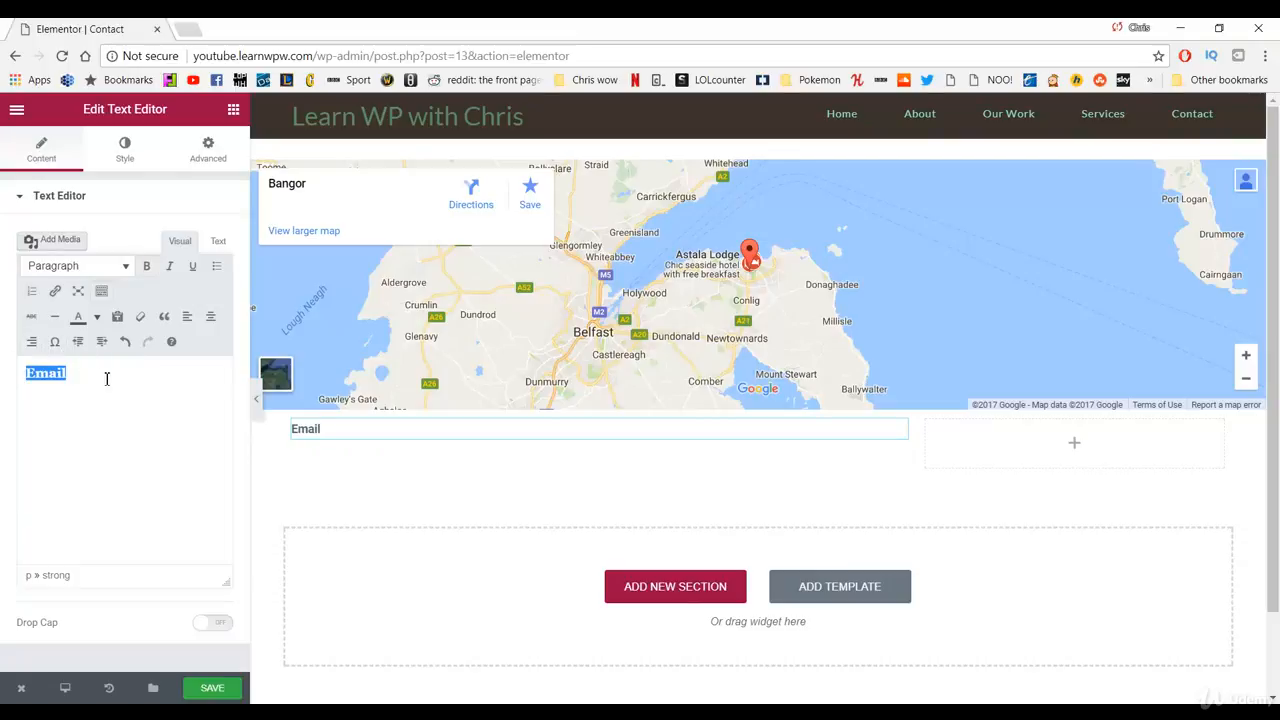
pyautogui.click(100, 377)
pyautogui.write(':')
pyautogui.hotkey('ctrl', 'b')
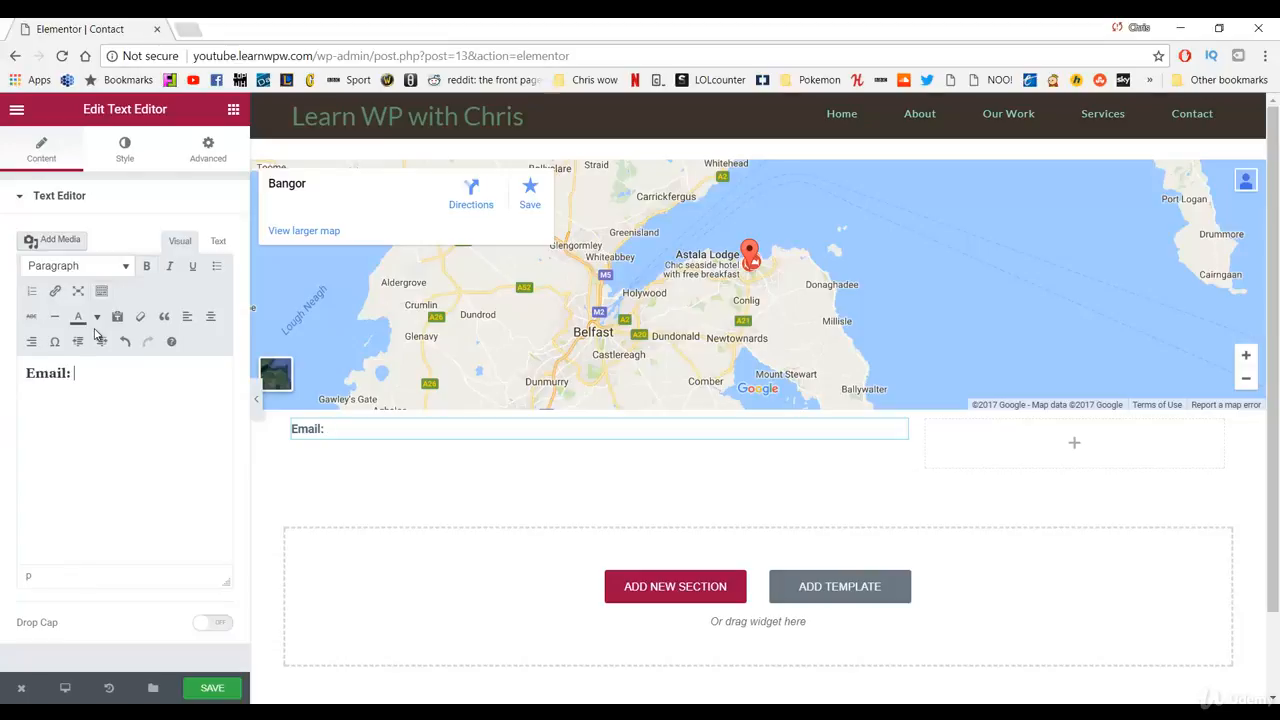
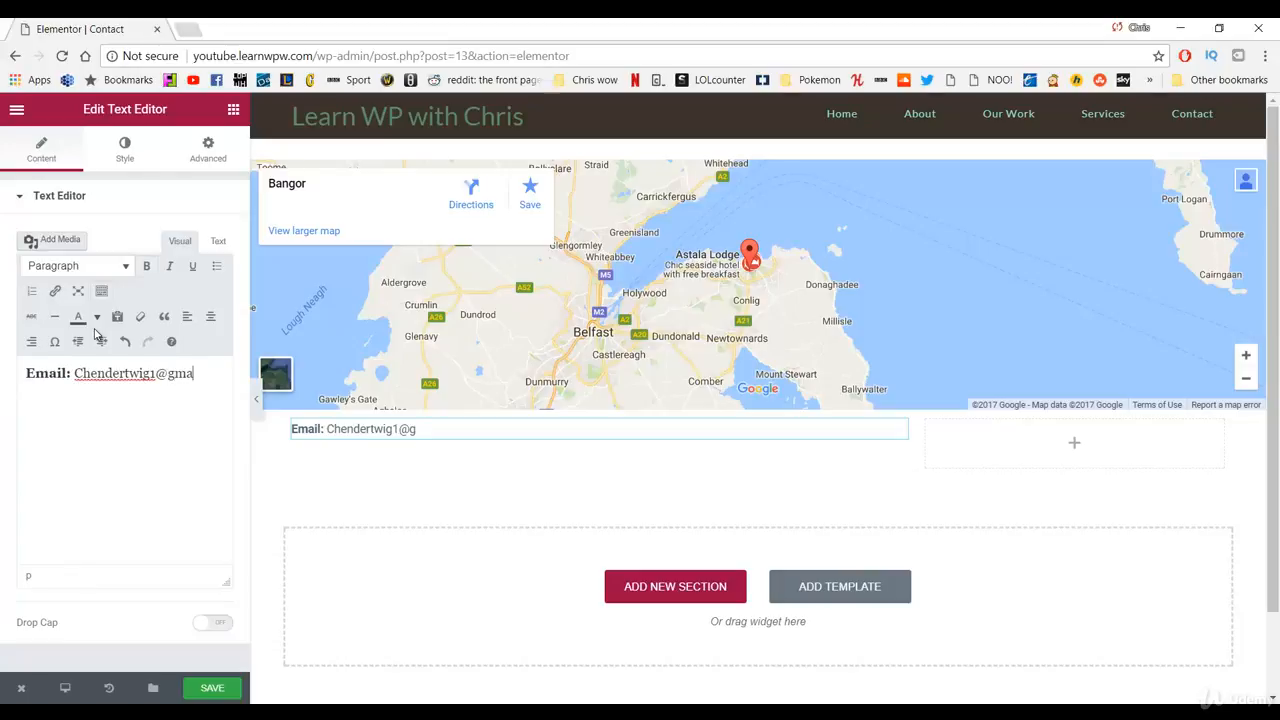
pyautogui.press('Return')
pyautogui.press('Return')
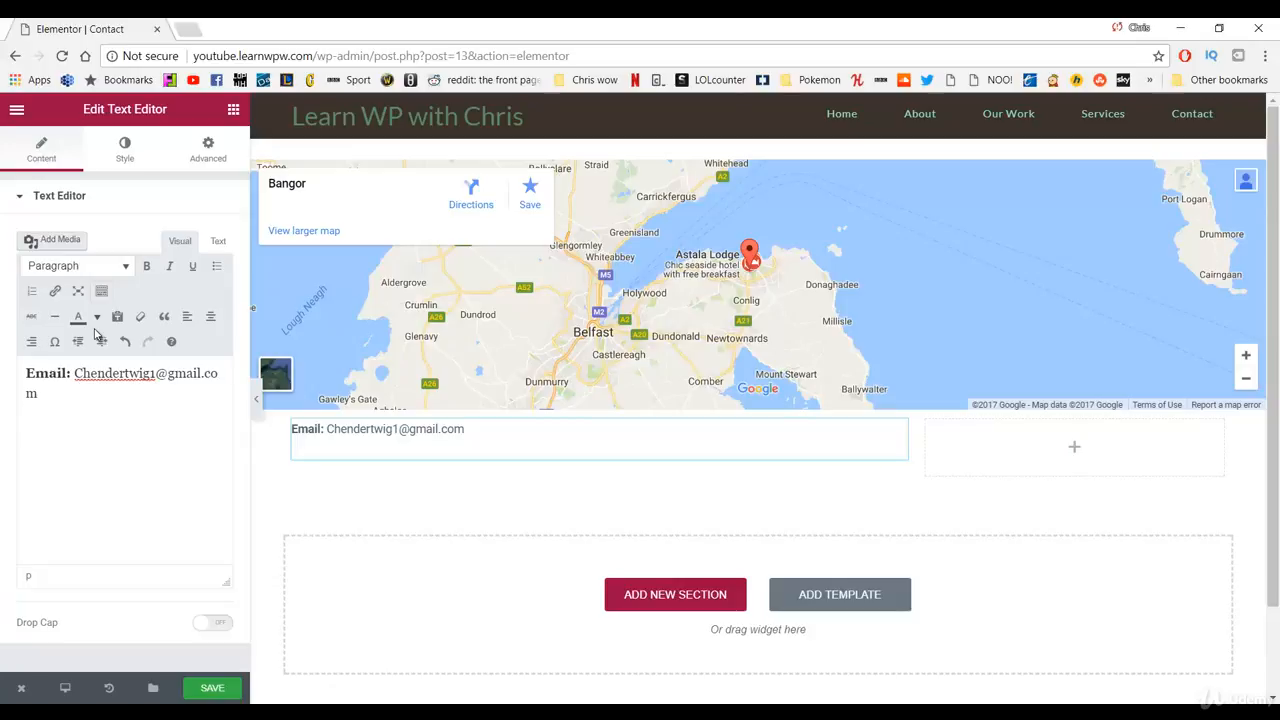
# Step: Add a bold 'Phone:' label followed by the phone number in normal weight
pyautogui.hotkey('ctrl', 'b')
pyautogui.write('PHo')
pyautogui.write('hone')
pyautogui.write(':')
pyautogui.write('Call or email to schedule a 3 day retreat or check out our work')
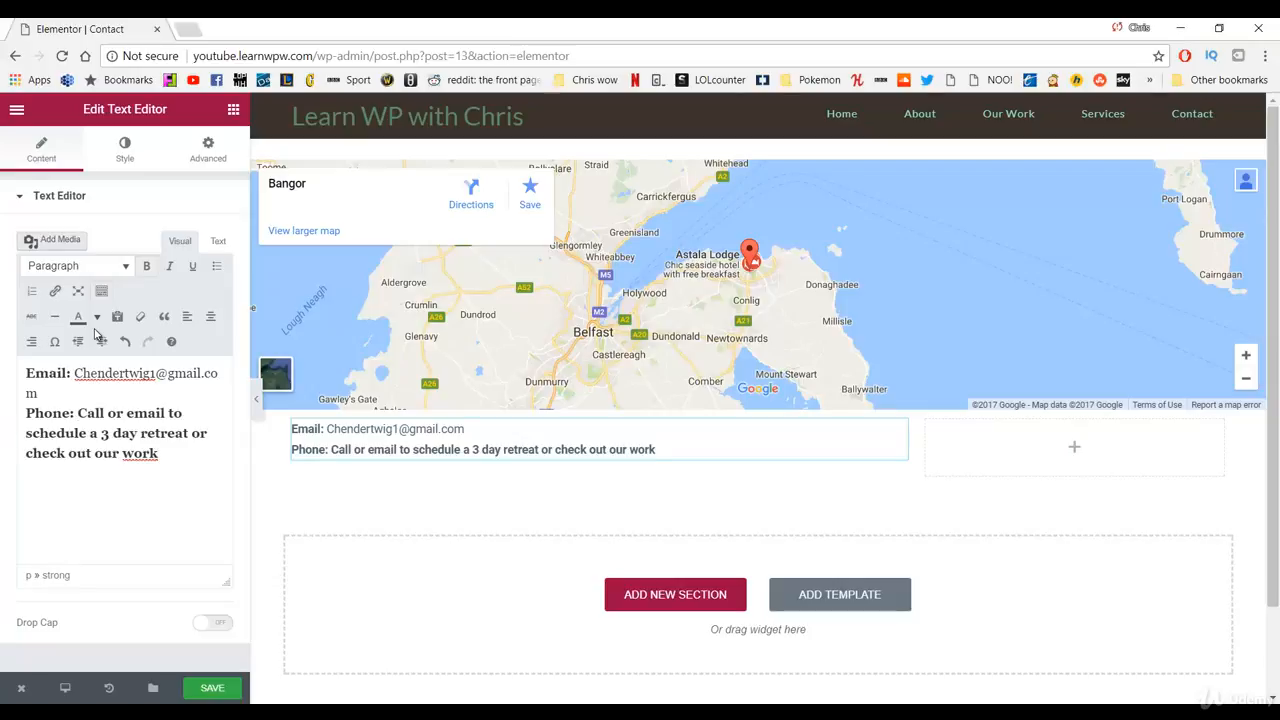
pyautogui.press('BackSpace')
pyautogui.hotkey('ctrl', 'z')
pyautogui.press('BackSpace')
pyautogui.press('BackSpace')
pyautogui.press('BackSpace')
pyautogui.press('BackSpace')
pyautogui.press('BackSpace')
pyautogui.press('BackSpace')
pyautogui.press('BackSpace')
pyautogui.press('BackSpace')
pyautogui.press('BackSpace')
pyautogui.press('BackSpace')
pyautogui.press('BackSpace')
pyautogui.press('BackSpace')
pyautogui.press('BackSpace')
pyautogui.press('BackSpace')
pyautogui.press('BackSpace')
pyautogui.press('BackSpace')
pyautogui.press('BackSpace')
pyautogui.press('BackSpace')
pyautogui.press('BackSpace')
pyautogui.press('BackSpace')
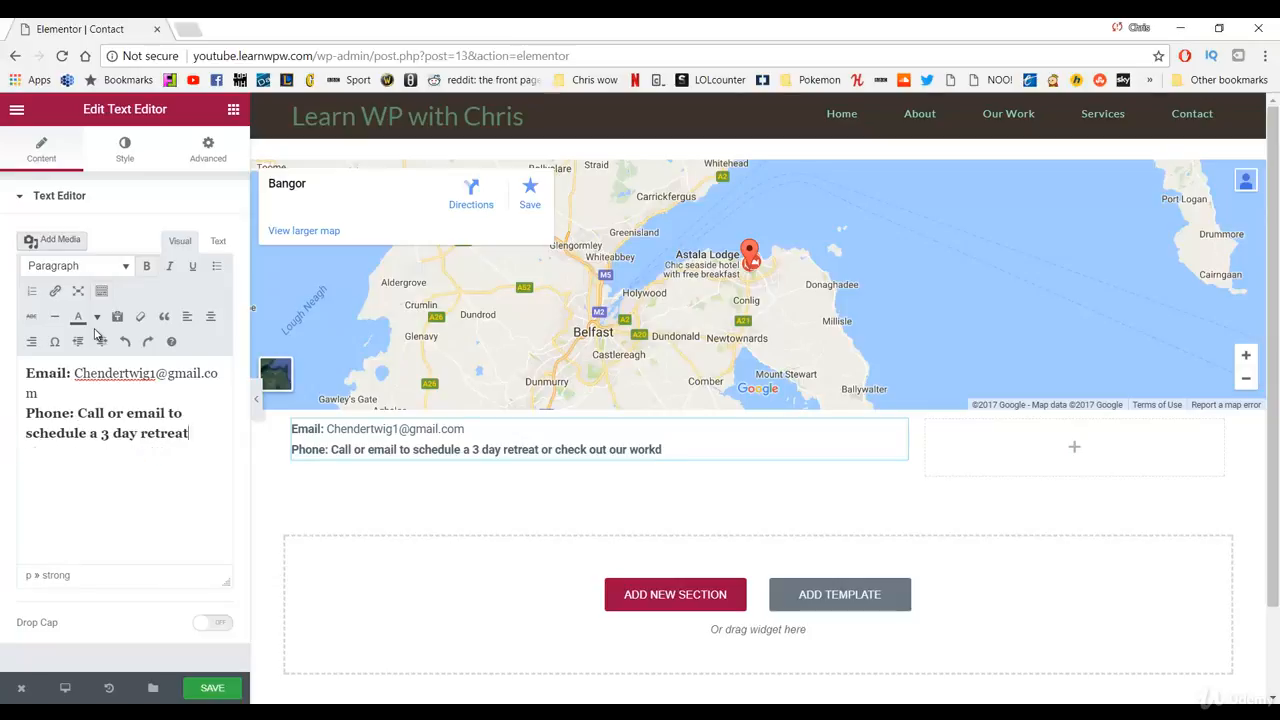
pyautogui.press('BackSpace')
pyautogui.press('BackSpace')
pyautogui.press('BackSpace')
pyautogui.press('BackSpace')
pyautogui.press('BackSpace')
pyautogui.press('BackSpace')
pyautogui.press('BackSpace')
pyautogui.press('BackSpace')
pyautogui.press('BackSpace')
pyautogui.press('BackSpace')
pyautogui.press('BackSpace')
pyautogui.press('BackSpace')
pyautogui.press('BackSpace')
pyautogui.press('BackSpace')
pyautogui.press('BackSpace')
pyautogui.press('BackSpace')
pyautogui.press('BackSpace')
pyautogui.press('BackSpace')
pyautogui.press('BackSpace')
pyautogui.press('BackSpace')
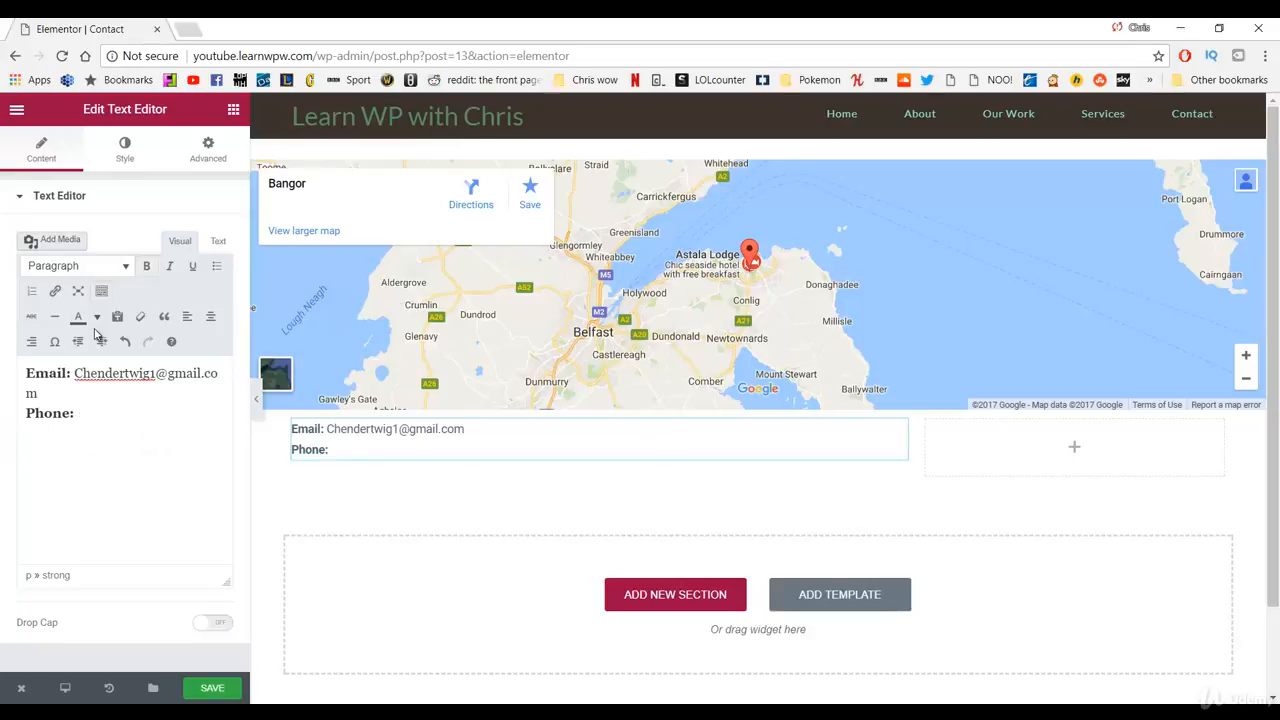
pyautogui.write('dd')
pyautogui.press('BackSpace')
pyautogui.write('(')
pyautogui.press('BackSpace')
pyautogui.press('BackSpace')
pyautogui.press('BackSpace')
pyautogui.press('BackSpace')
pyautogui.press('BackSpace')
pyautogui.press('BackSpace')
pyautogui.press('BackSpace')
pyautogui.press('BackSpace')
pyautogui.press('BackSpace')
pyautogui.press('BackSpace')
pyautogui.press('BackSpace')
pyautogui.hotkey('ctrl', 'z')
pyautogui.hotkey('ctrl', 'b')
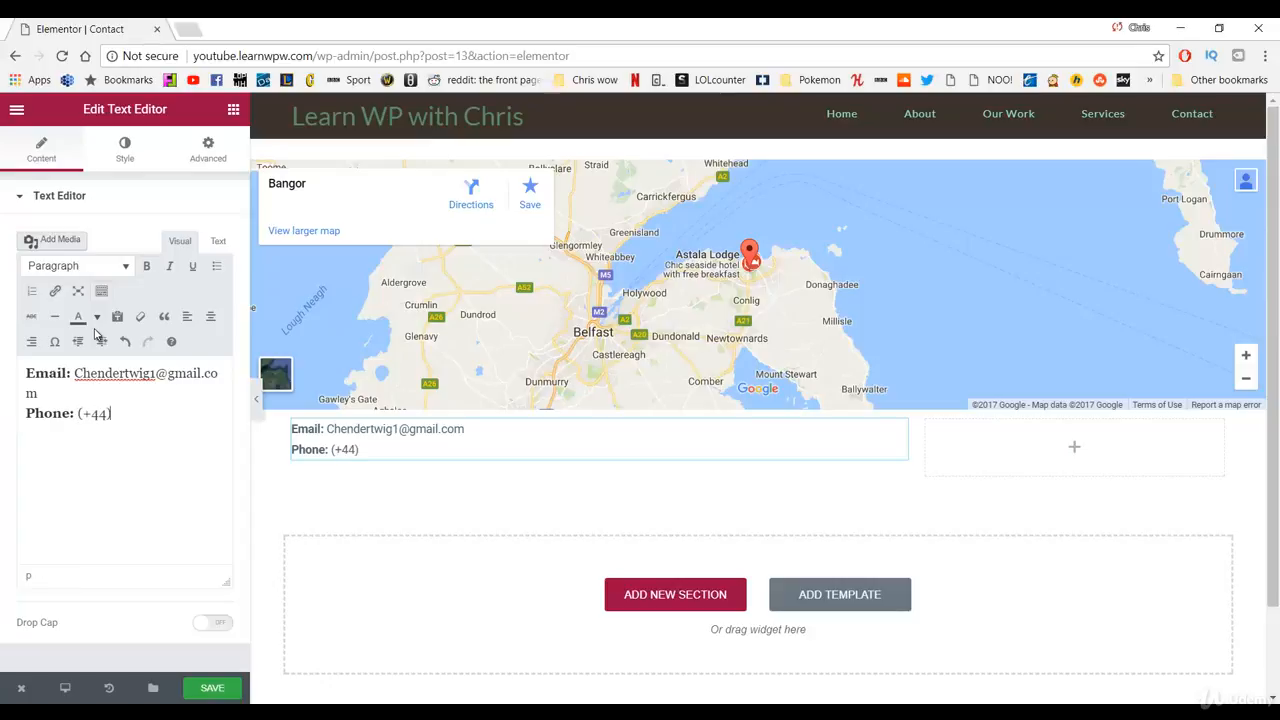
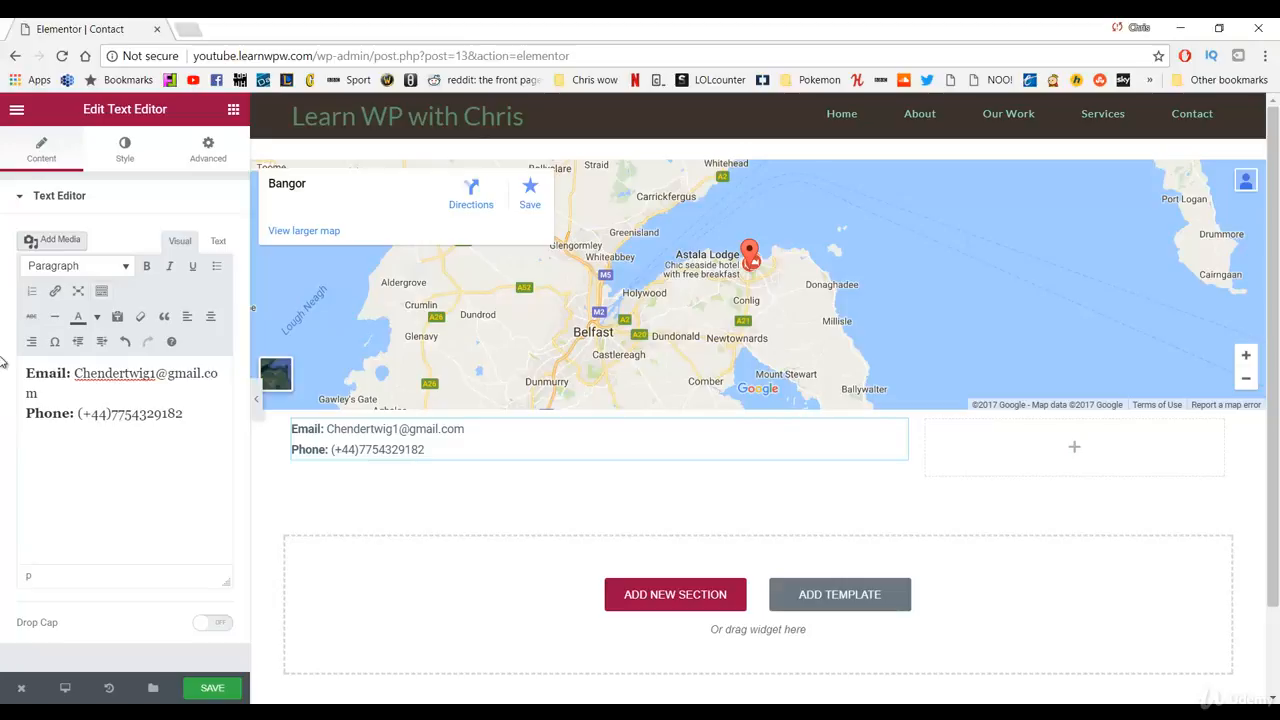
# Step: On a new line, add a bold 'Address:' label followed by 'Bangor. Northern Ireland'
pyautogui.press('Return')
pyautogui.press('Return')
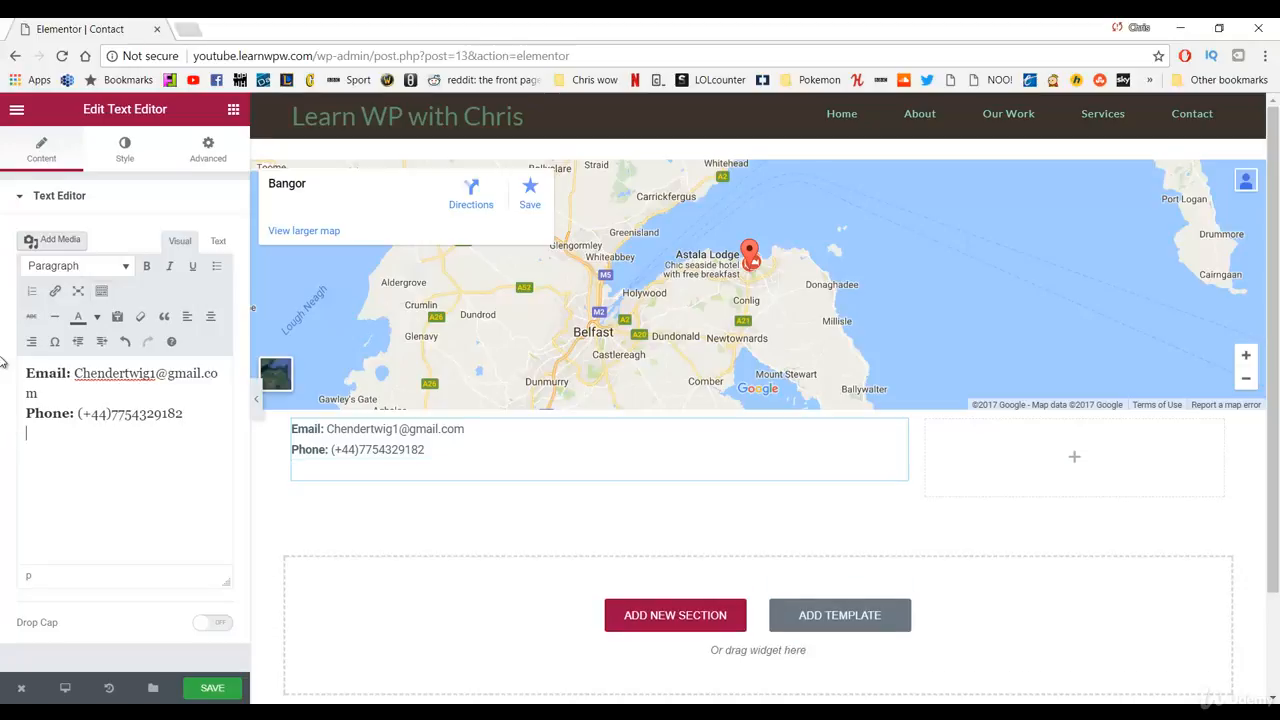
pyautogui.hotkey('ctrl', 'b')
pyautogui.write('ress')
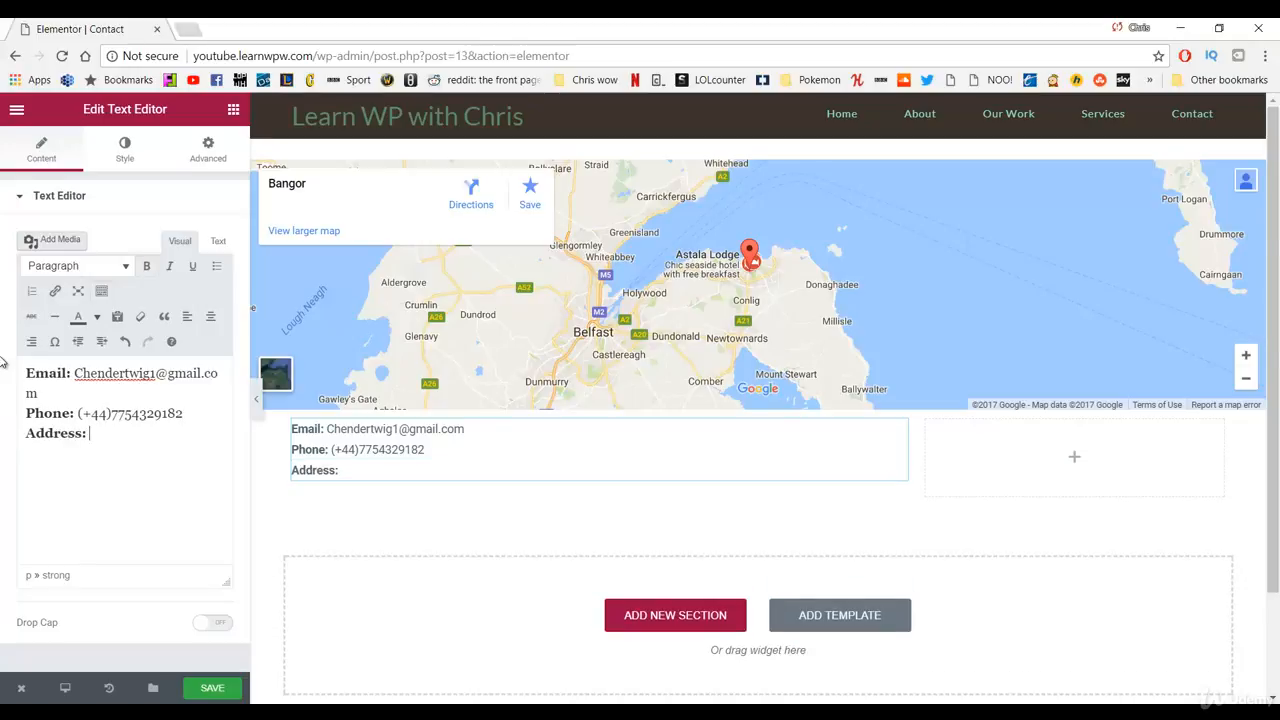
pyautogui.write(': Bango')
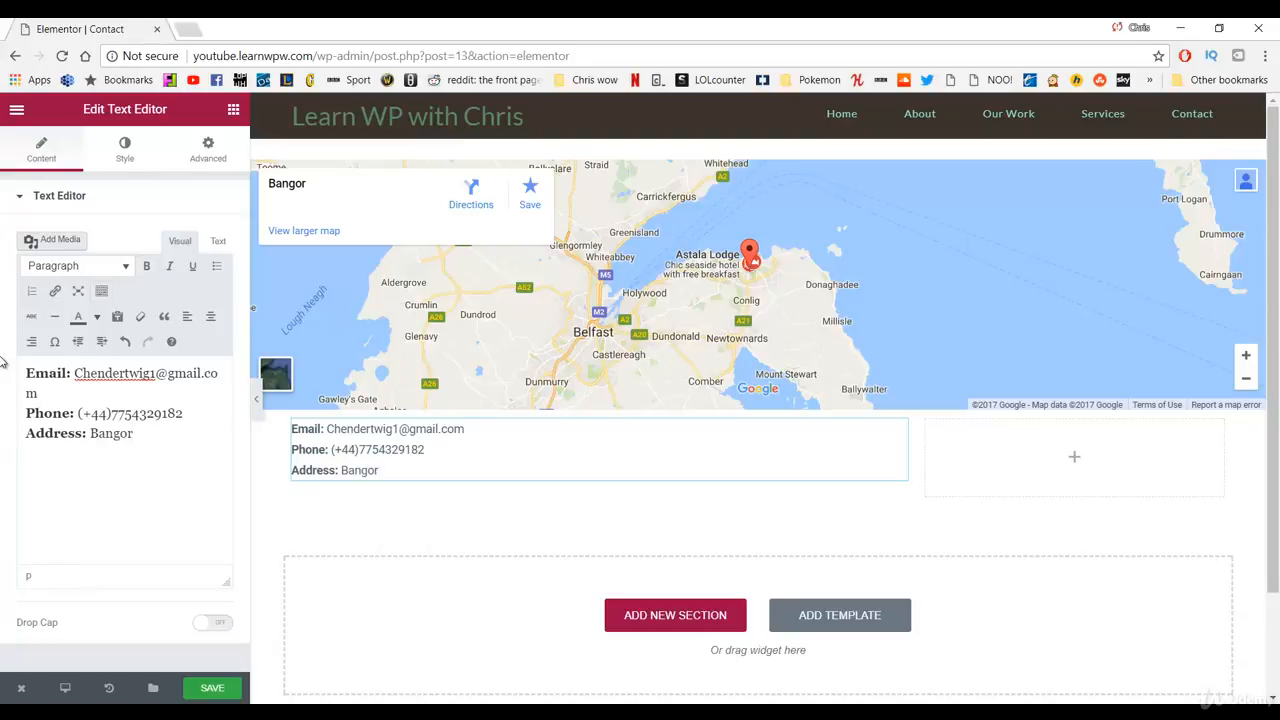
pyautogui.write('r. Northern Ireland')
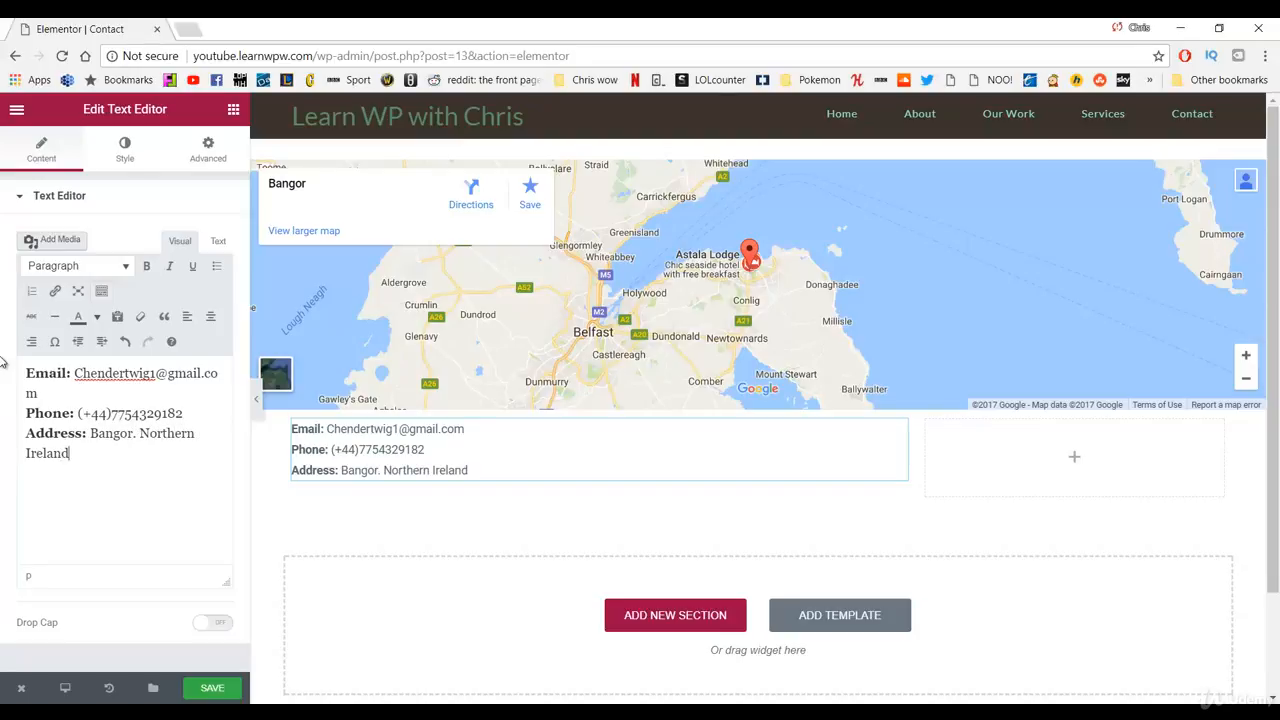
# Step: Give the contact text block 15 px top and bottom margins, then drop an Image widget below it
pyautogui.click(492, 464)
pyautogui.moveTo(491, 470); pyautogui.dragTo(290, 428)
pyautogui.click(207, 148)
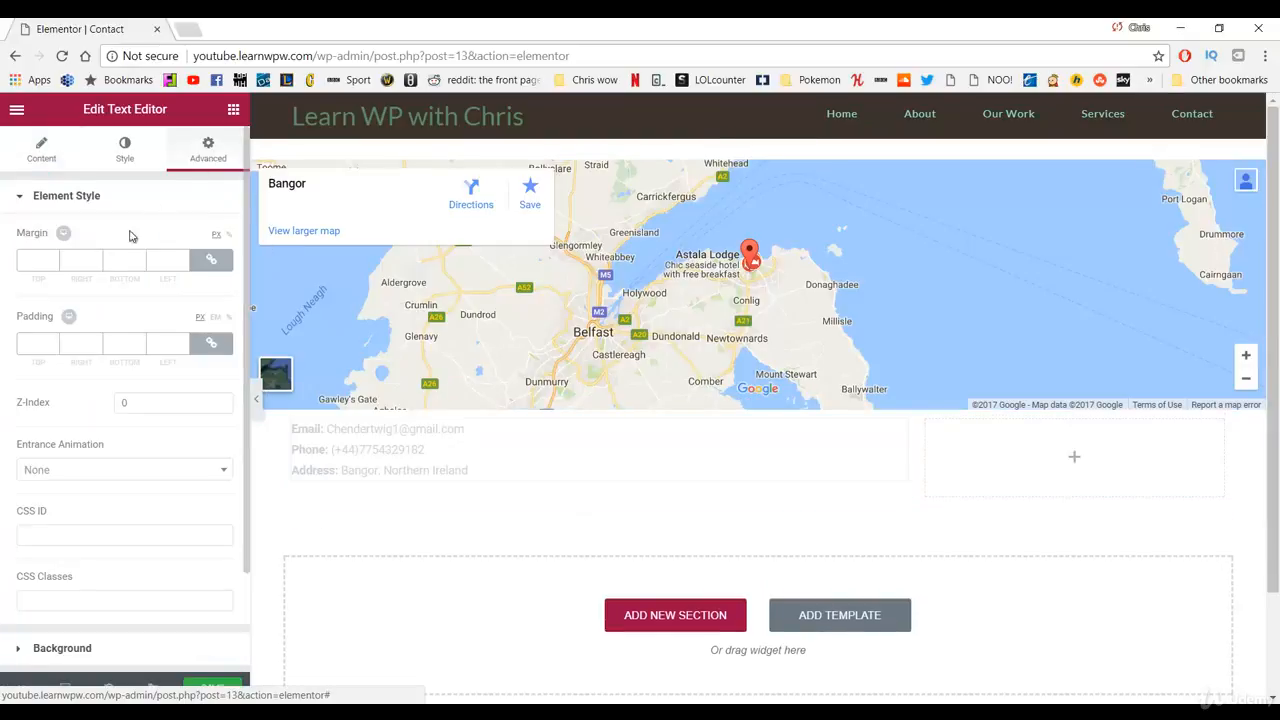
pyautogui.click(211, 260)
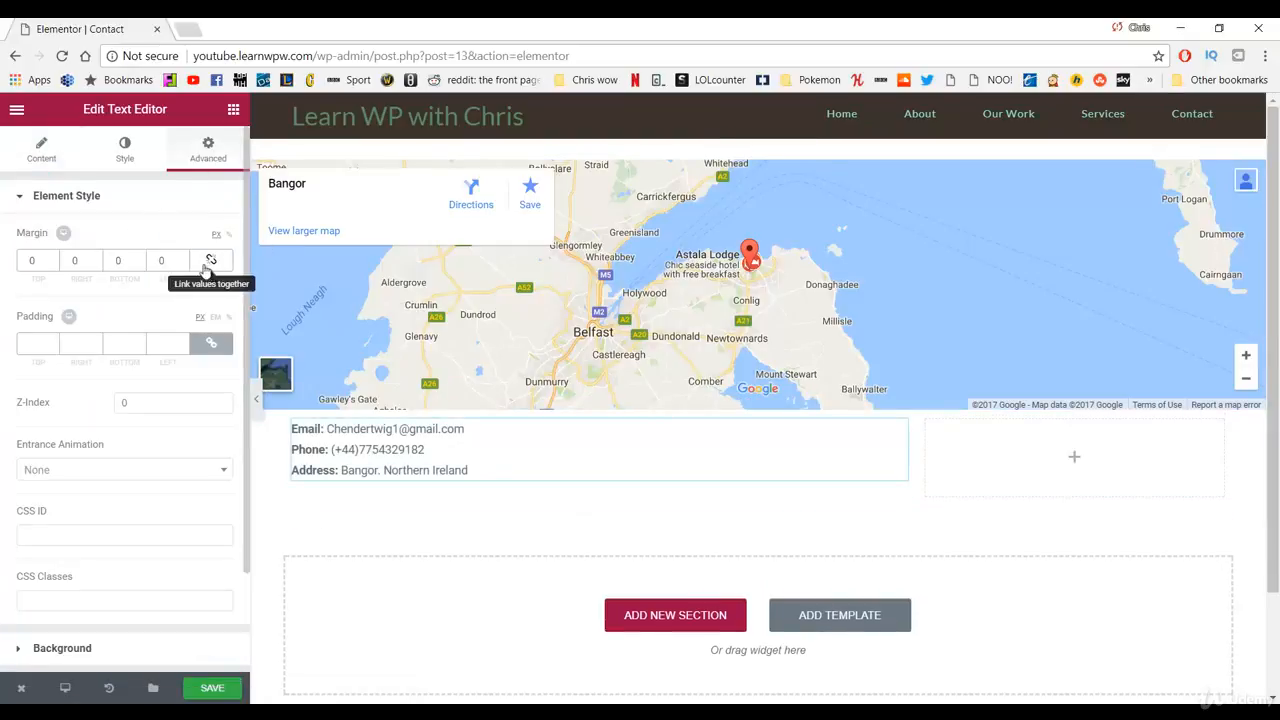
pyautogui.click(32, 262)
pyautogui.write('15')
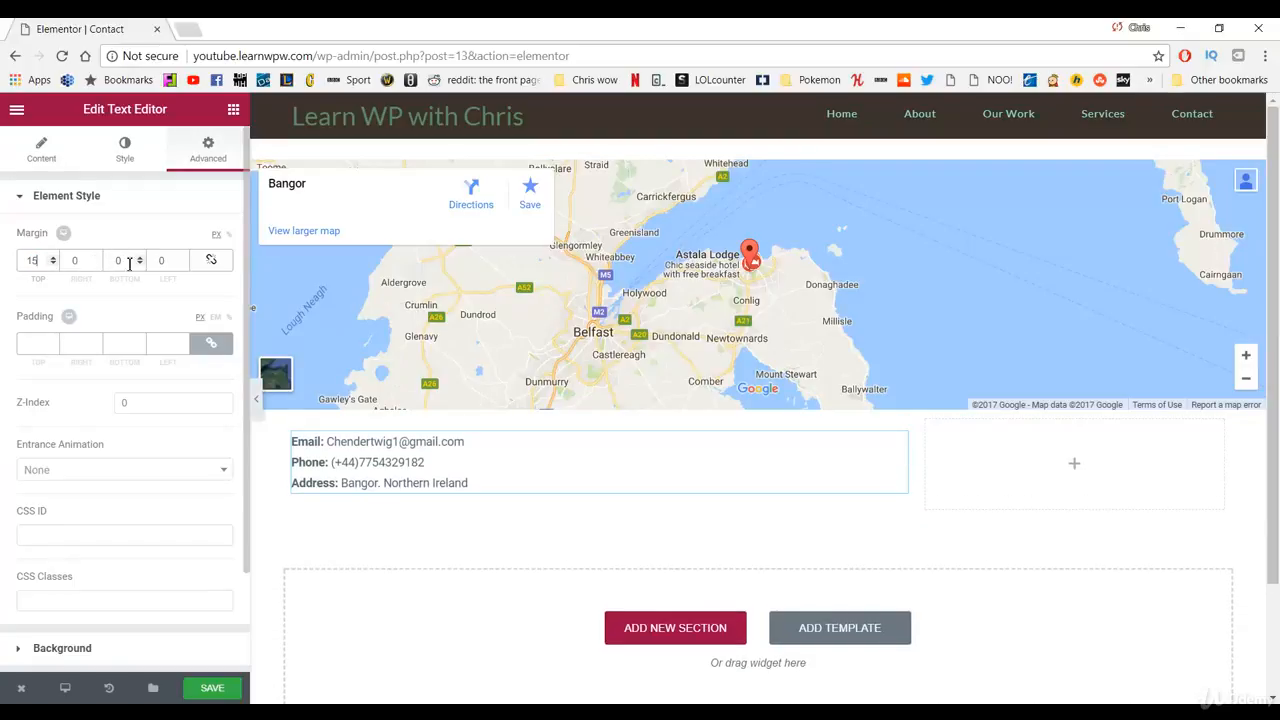
pyautogui.click(124, 261)
pyautogui.write('15')
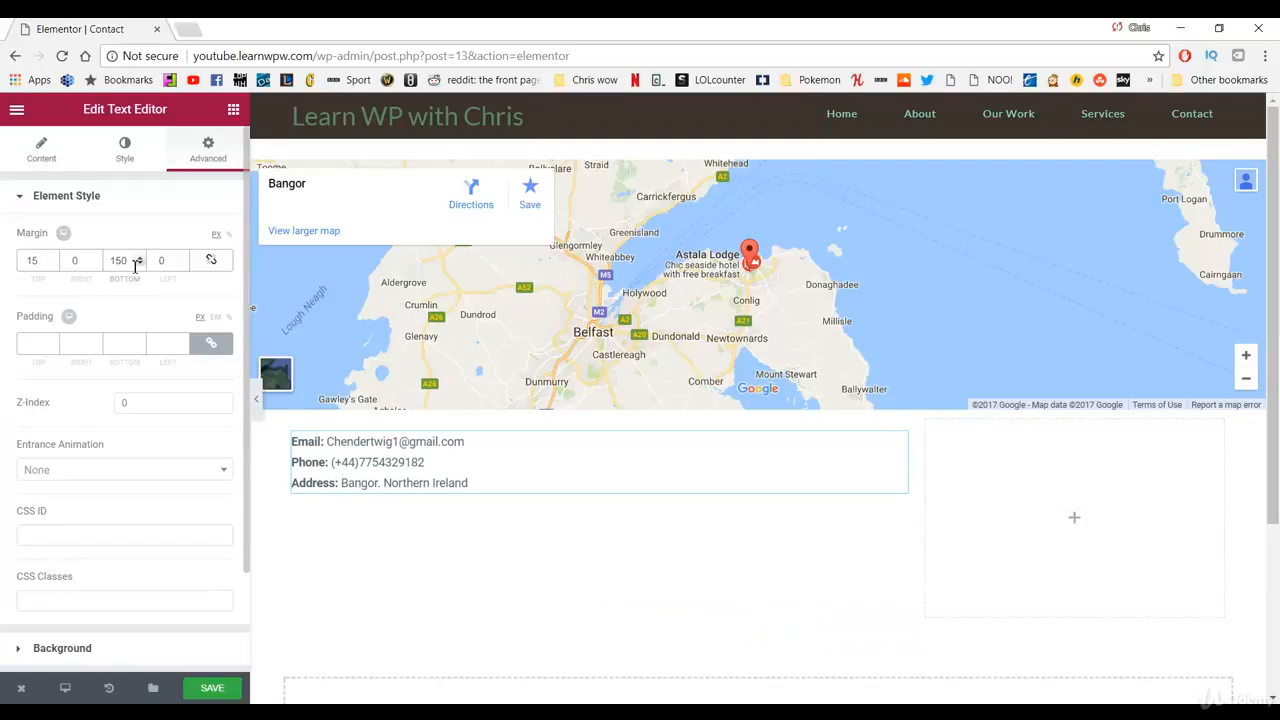
pyautogui.press('Delete')
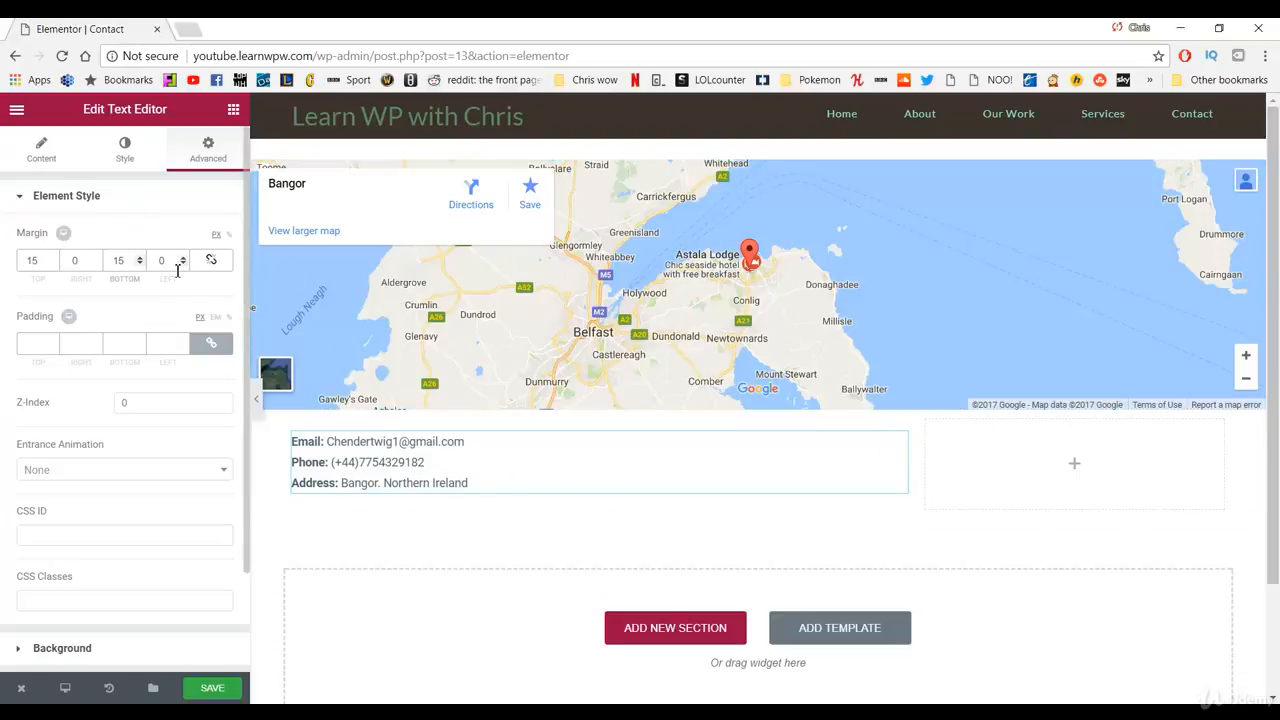
pyautogui.click(233, 111)
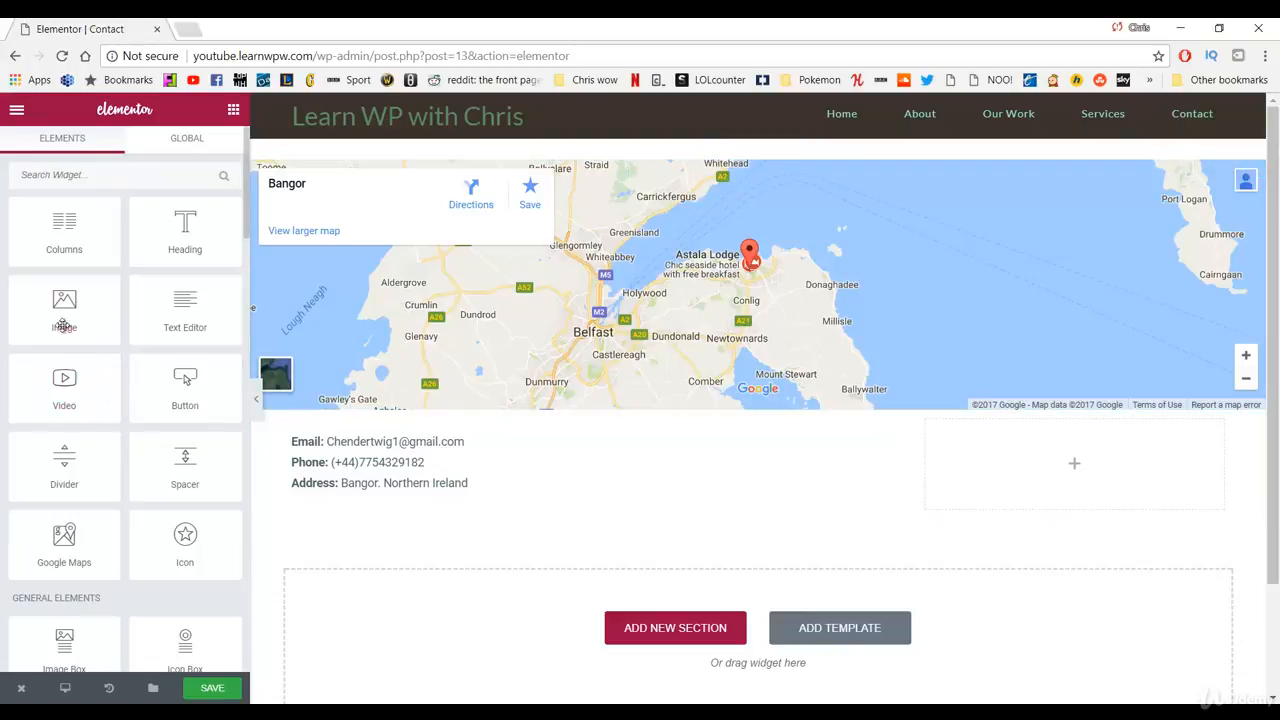
pyautogui.moveTo(64, 318); pyautogui.dragTo(371, 503)
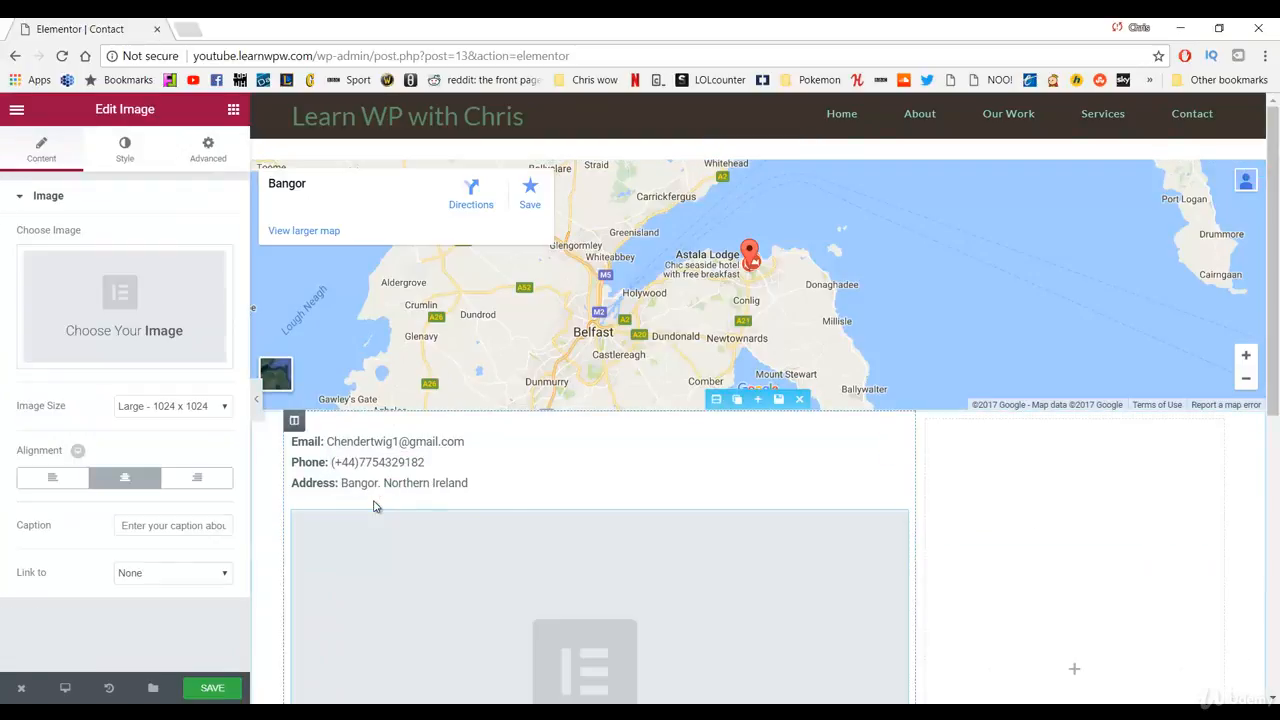
# Step: Insert the black-and-white portrait from the Media Library at Medium 300 x 300, aligned left
pyautogui.scroll(-1, 537, 565)
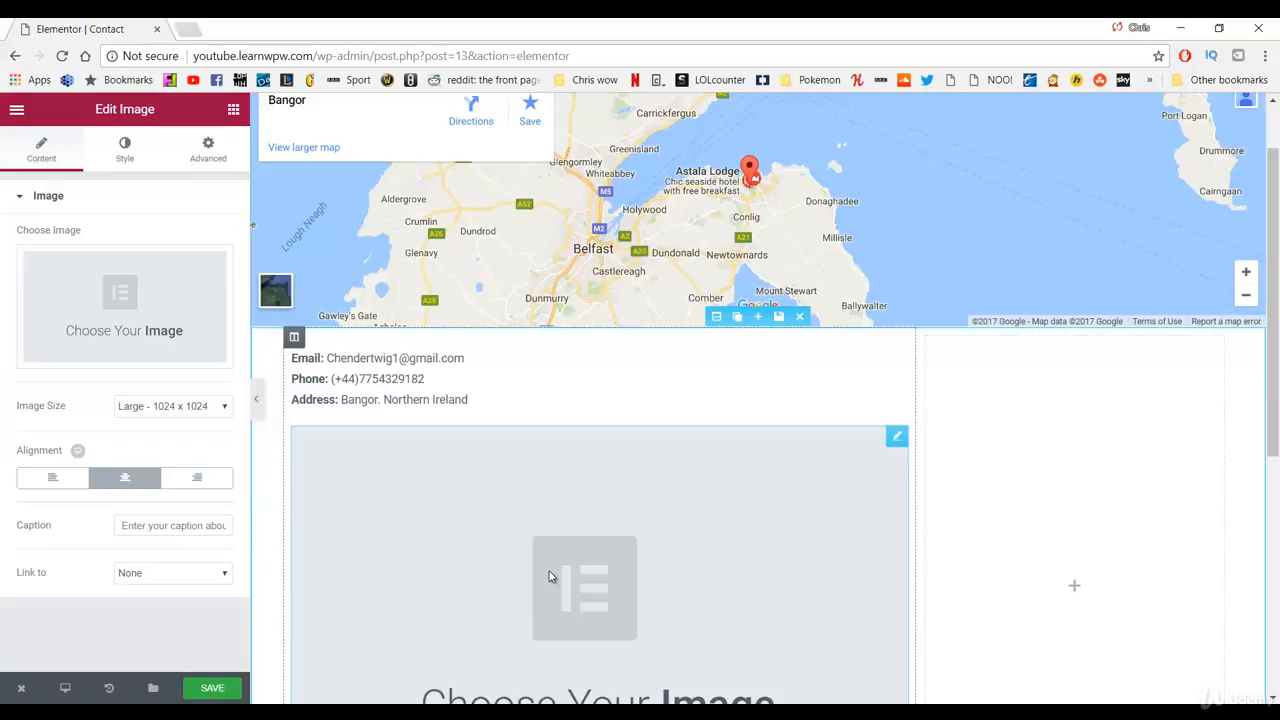
pyautogui.click(189, 308)
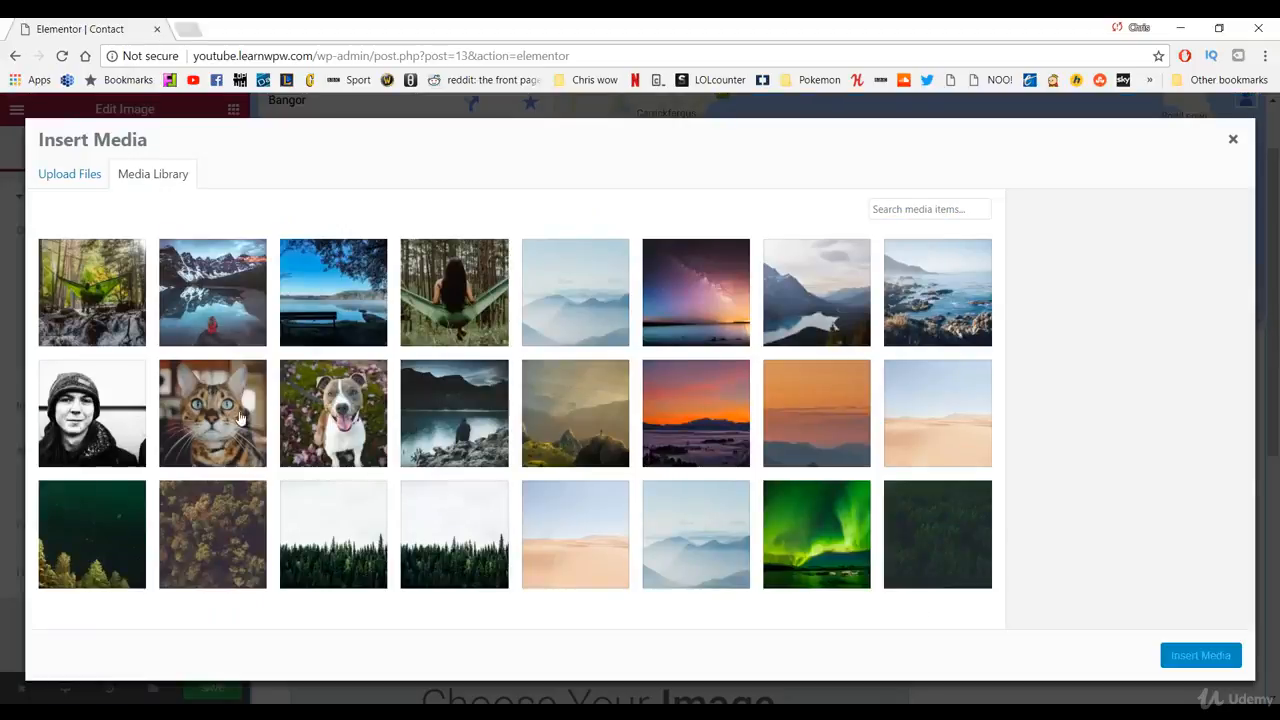
pyautogui.click(106, 410)
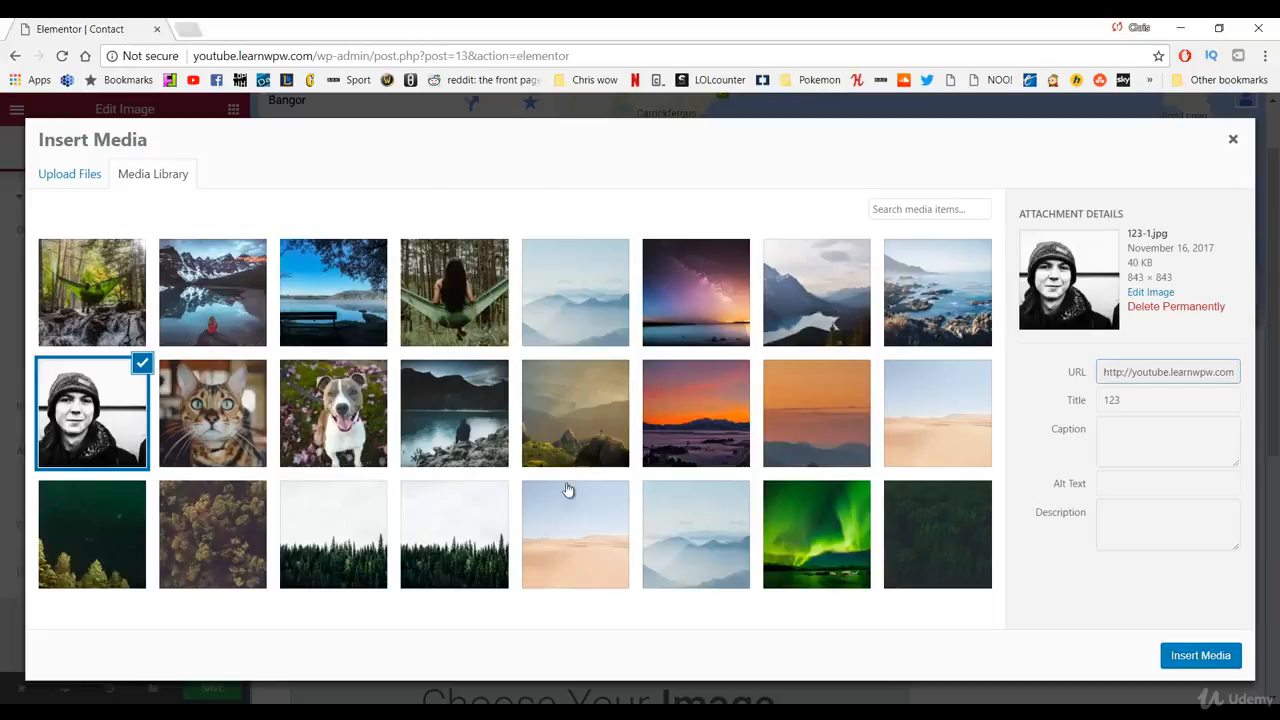
pyautogui.click(1220, 660)
pyautogui.scroll(-4, 766, 477)
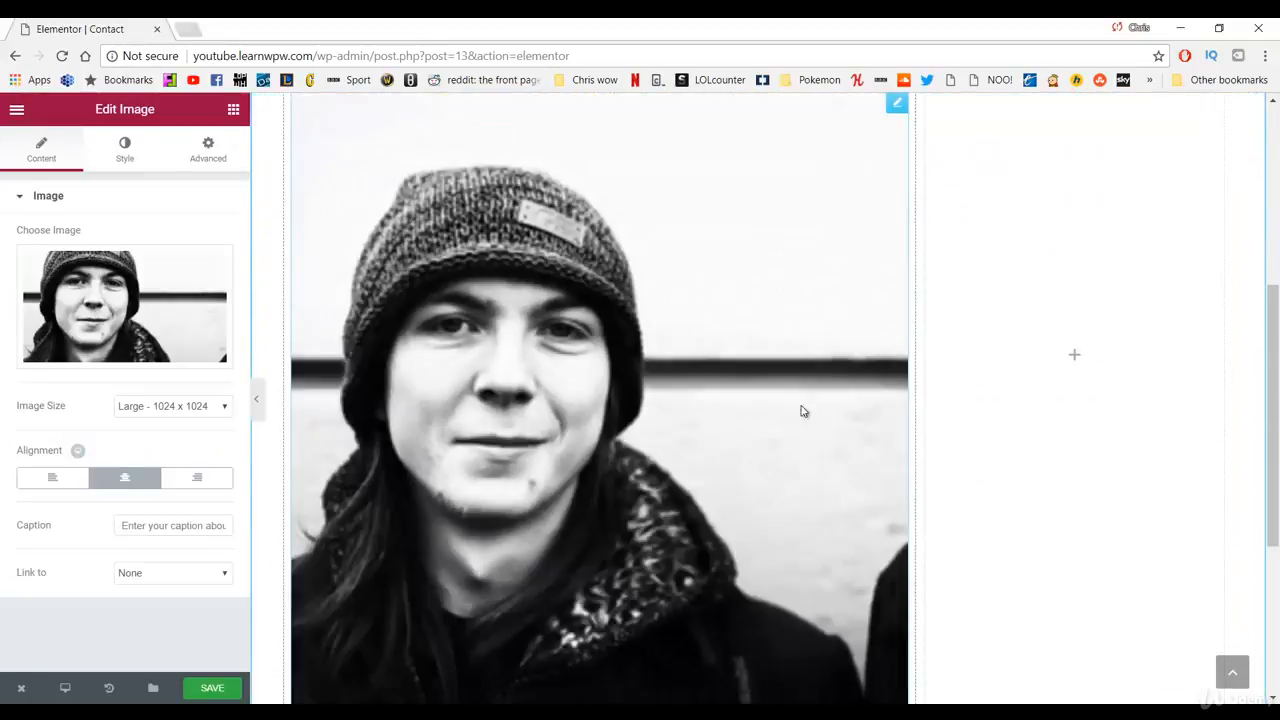
pyautogui.scroll(2, 668, 518)
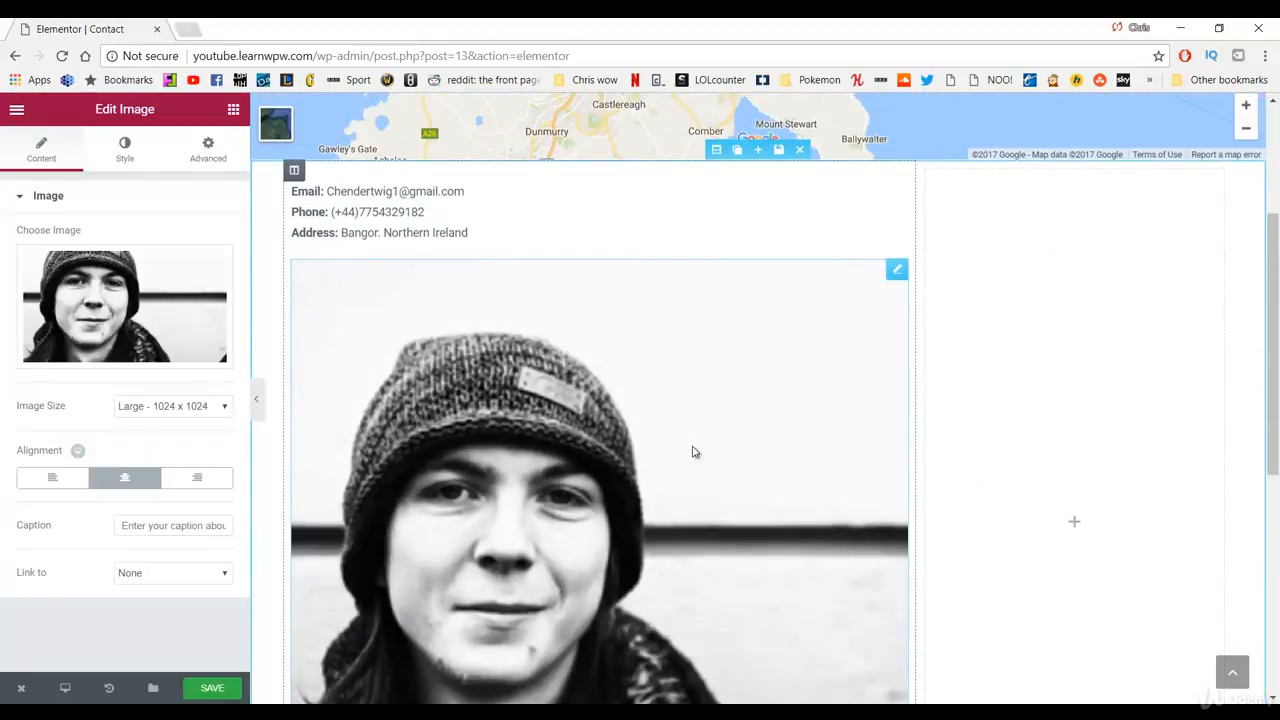
pyautogui.click(157, 410)
pyautogui.click(161, 437)
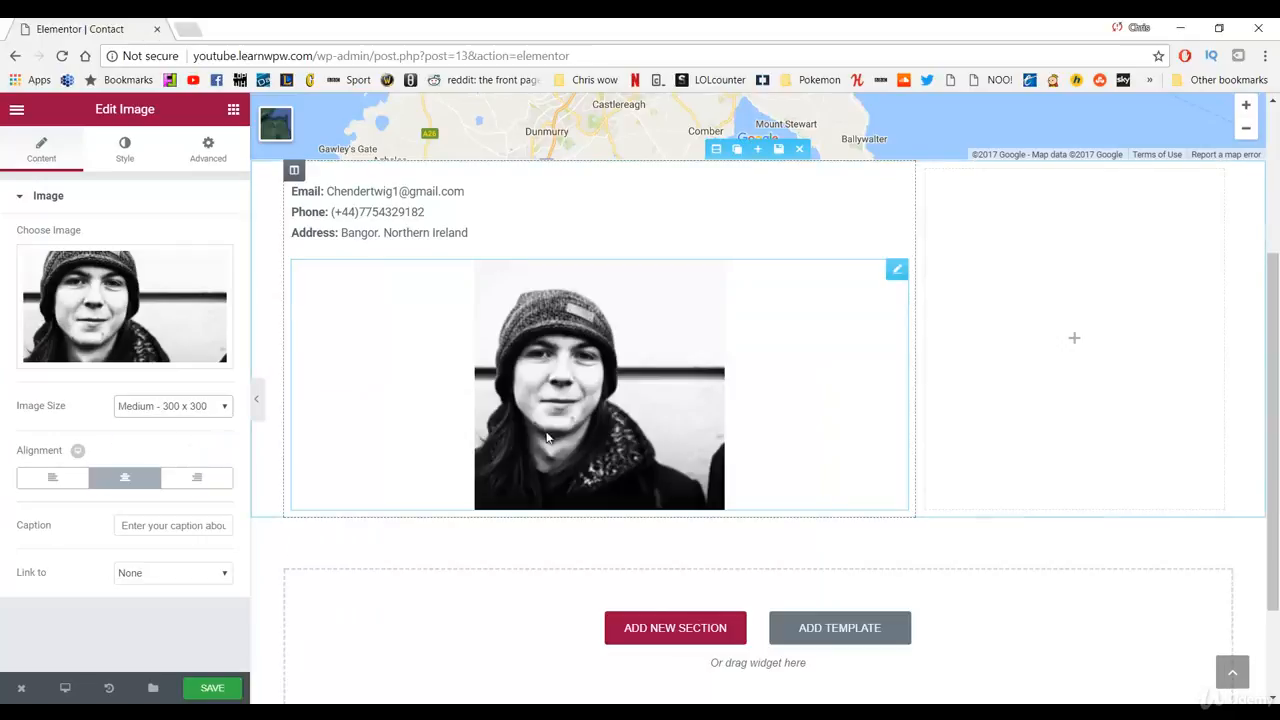
pyautogui.click(74, 482)
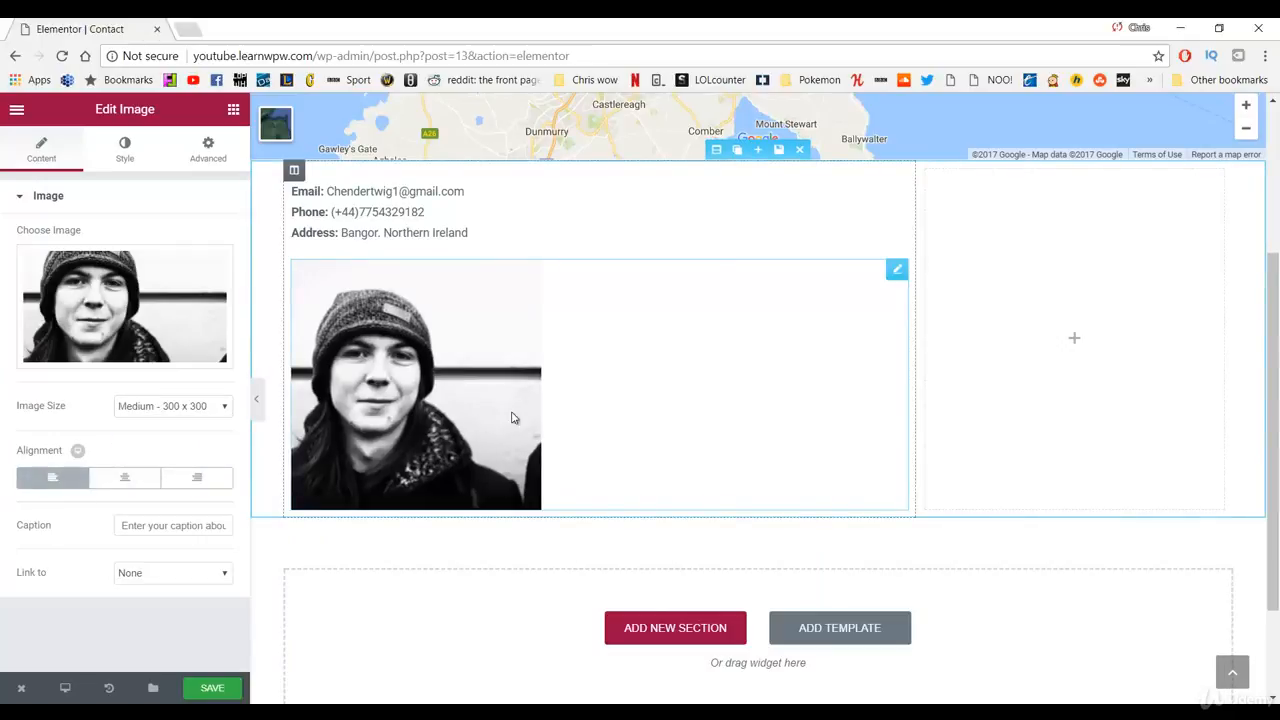
pyautogui.scroll(1, 471, 303)
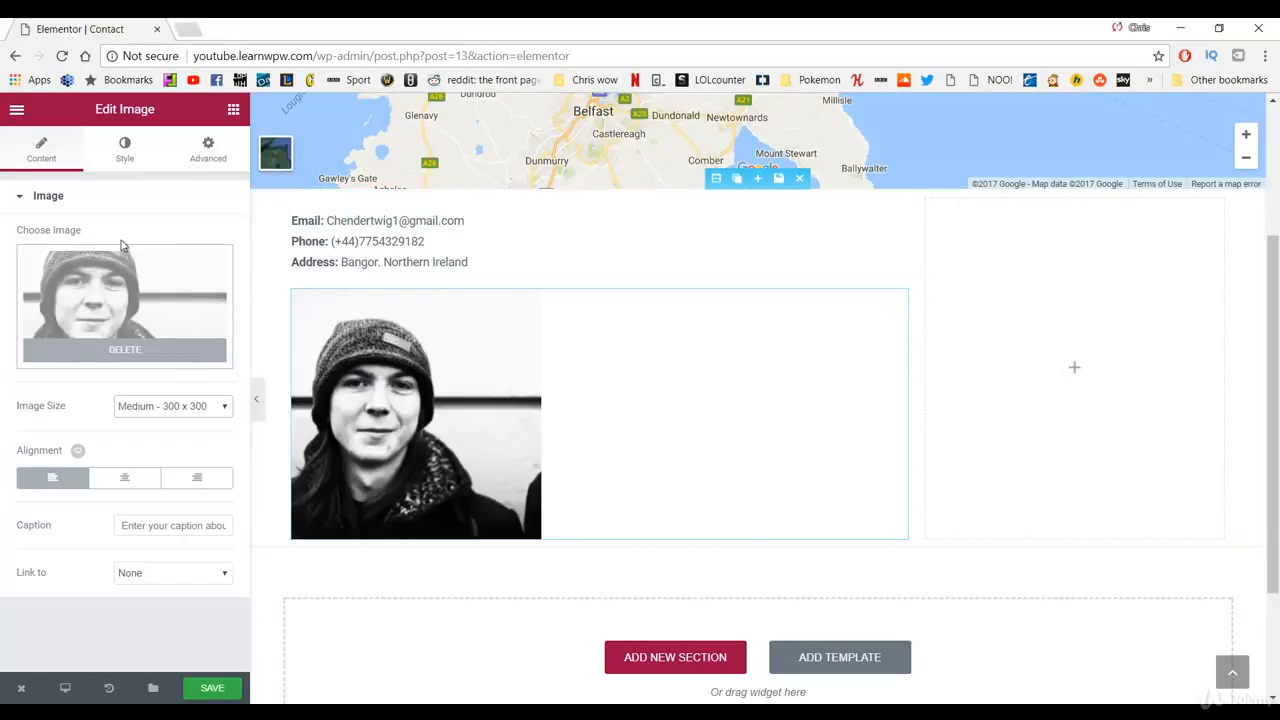
# Step: Save the Contact page and exit Elementor to the WordPress dashboard
pyautogui.click(221, 688)
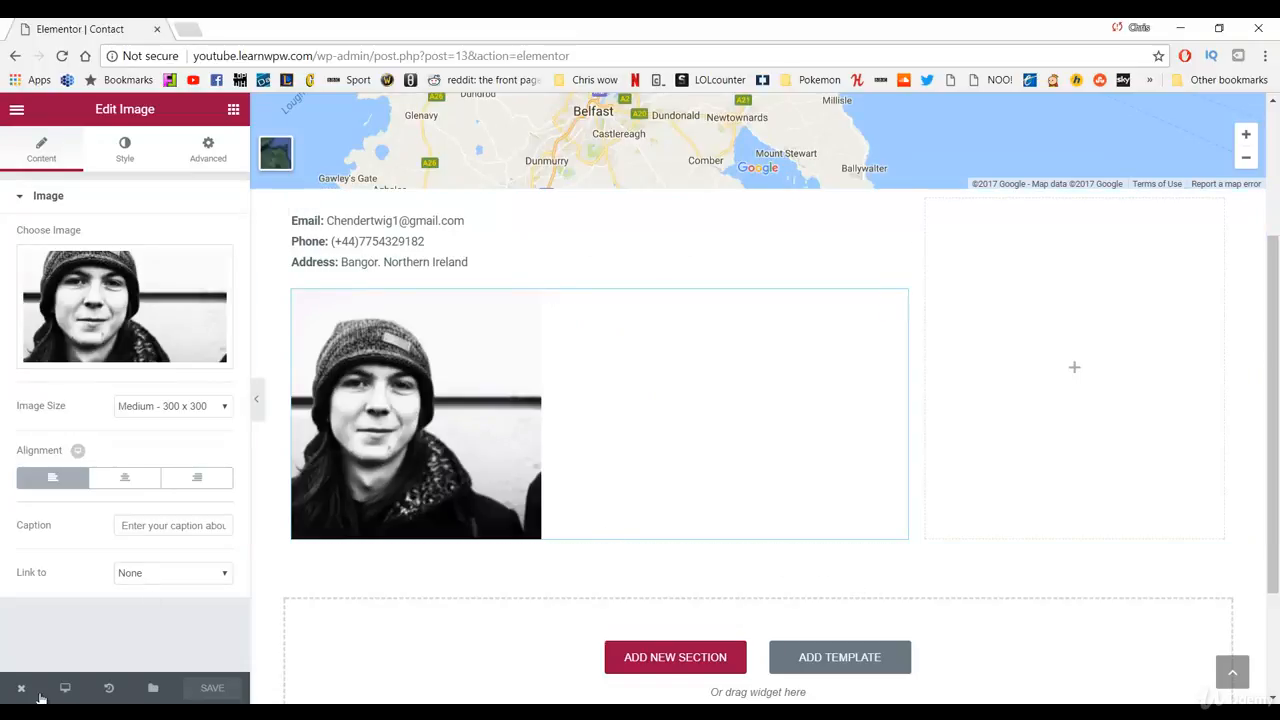
pyautogui.moveTo(22, 689)
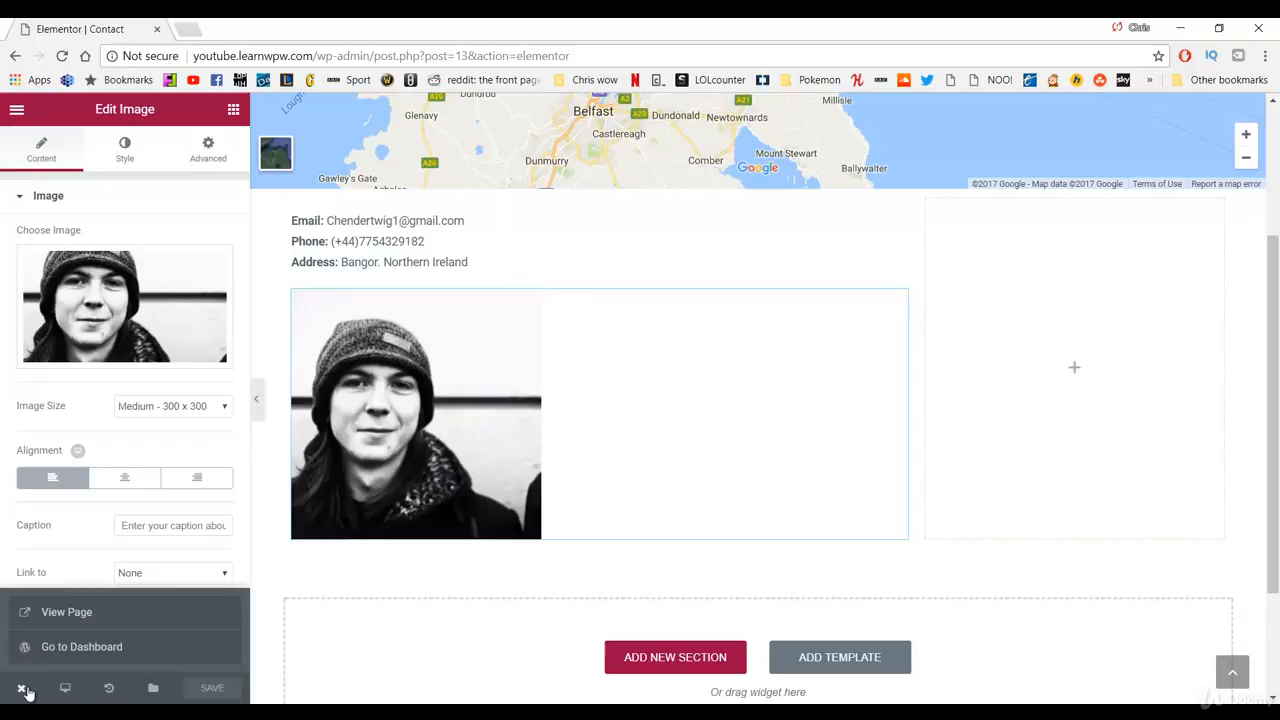
pyautogui.click(60, 649)
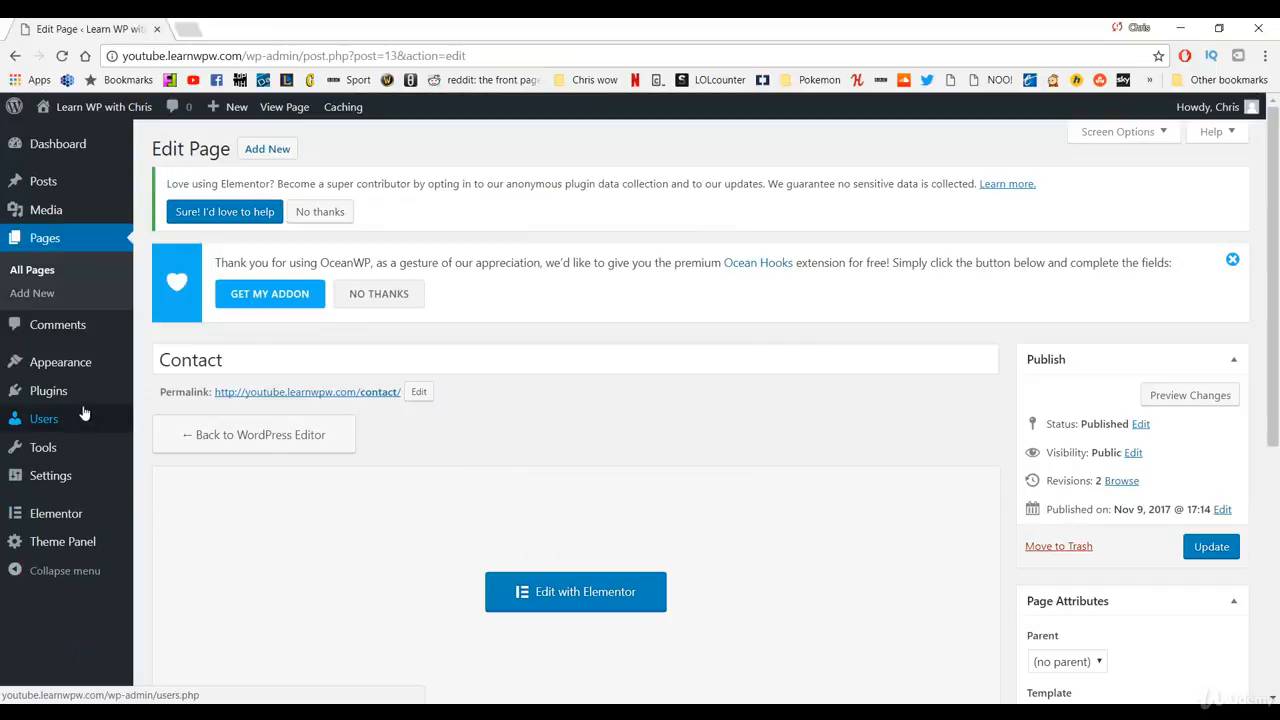
# Step: Go to the Add Plugins screen through the Plugins menu in the admin sidebar
pyautogui.moveTo(73, 403)
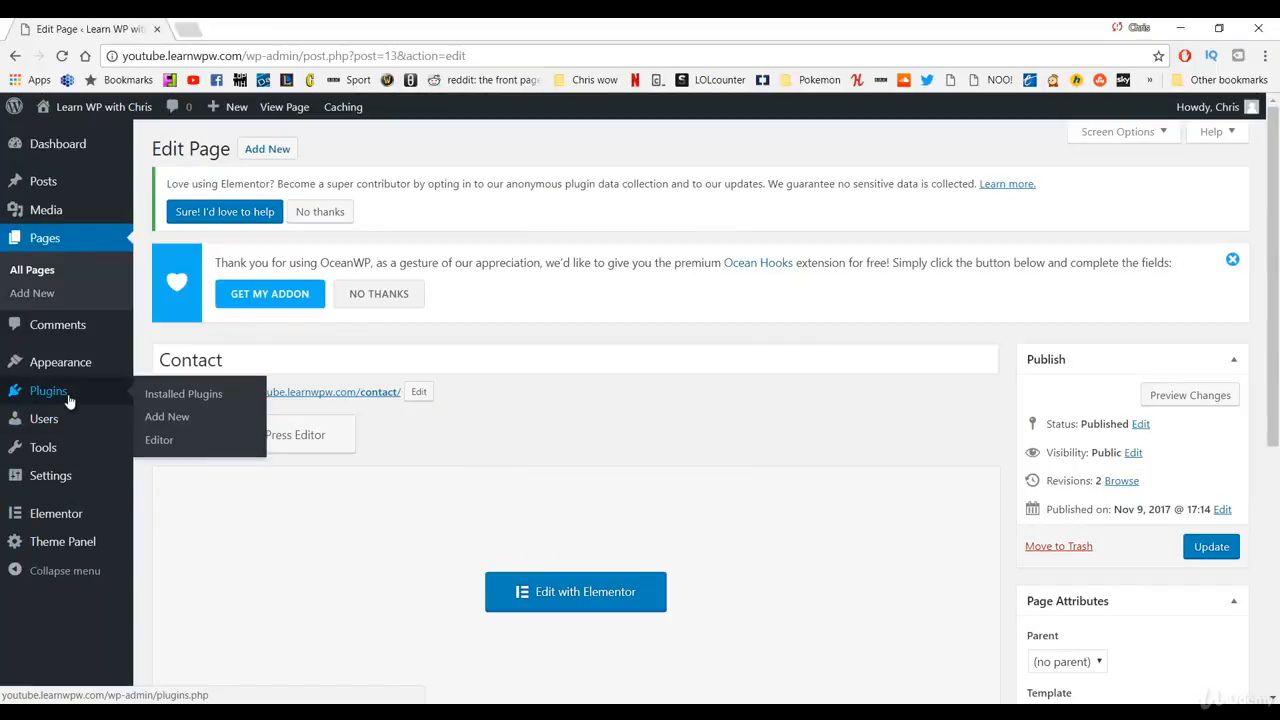
pyautogui.click(96, 398)
pyautogui.click(160, 418)
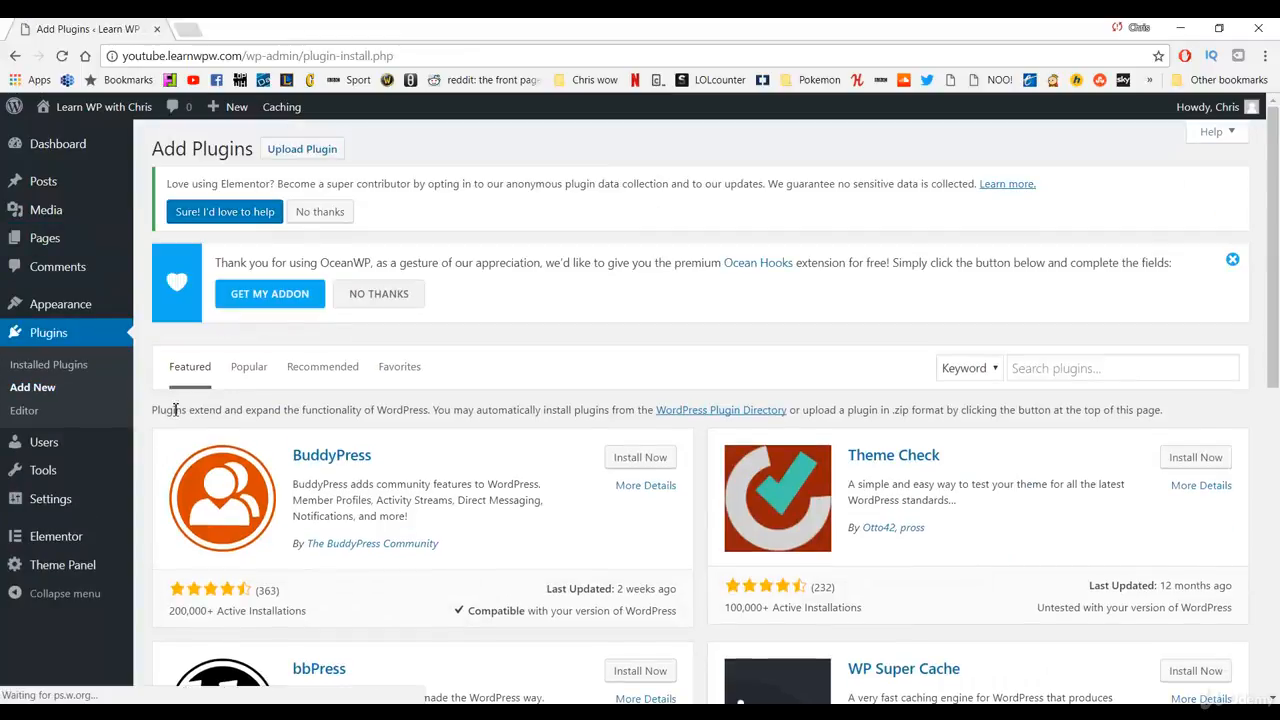
# Step: Search the plugin directory for 'con', then install and activate Contact Form 7
pyautogui.click(1048, 367)
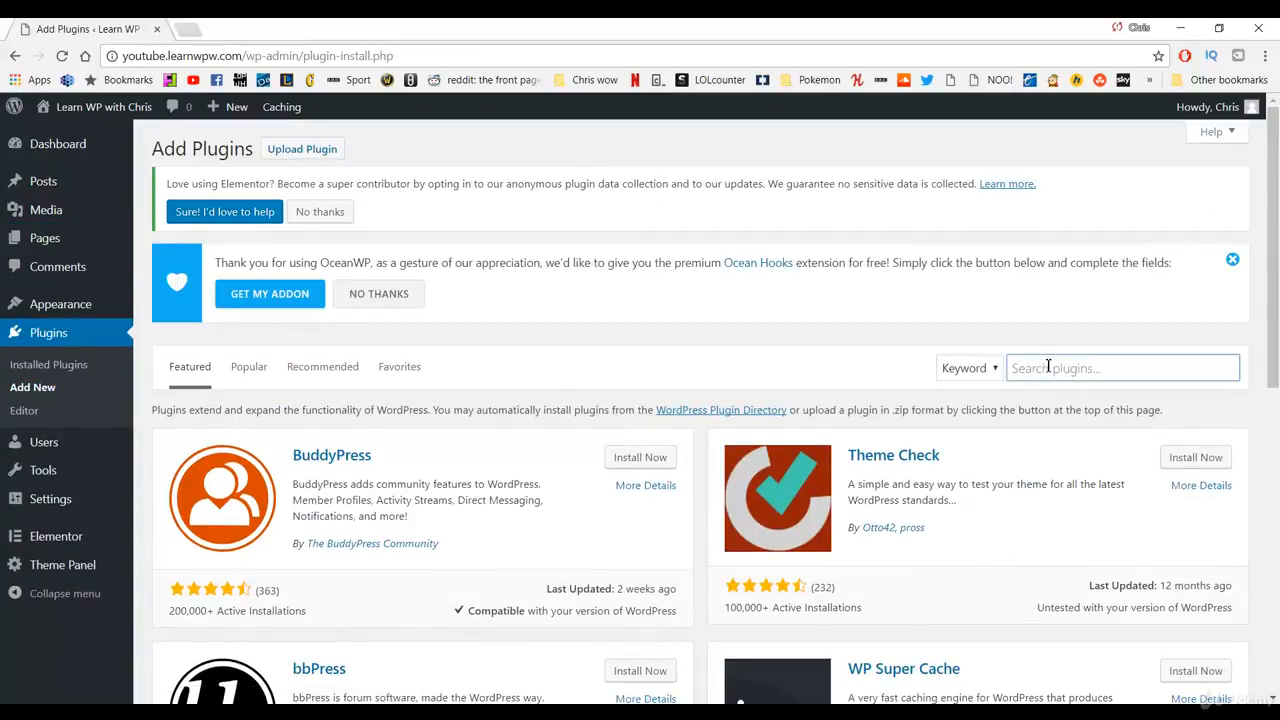
pyautogui.write('contact form')
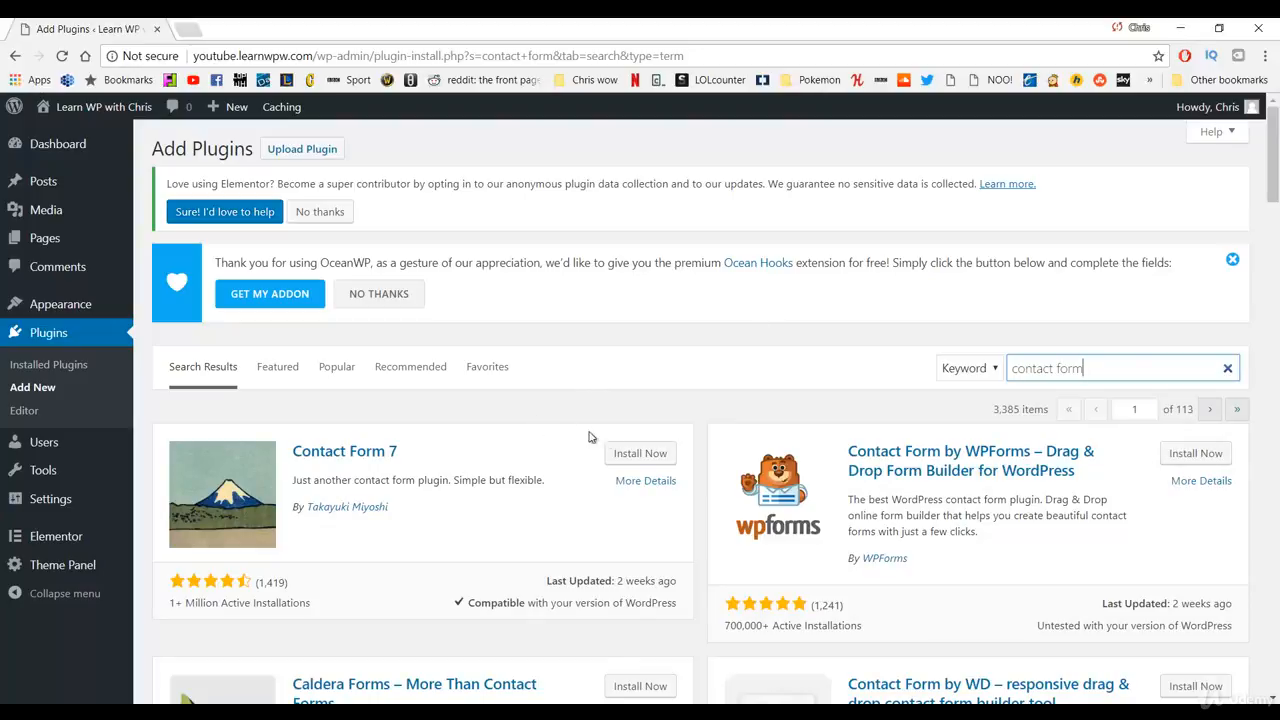
pyautogui.click(638, 455)
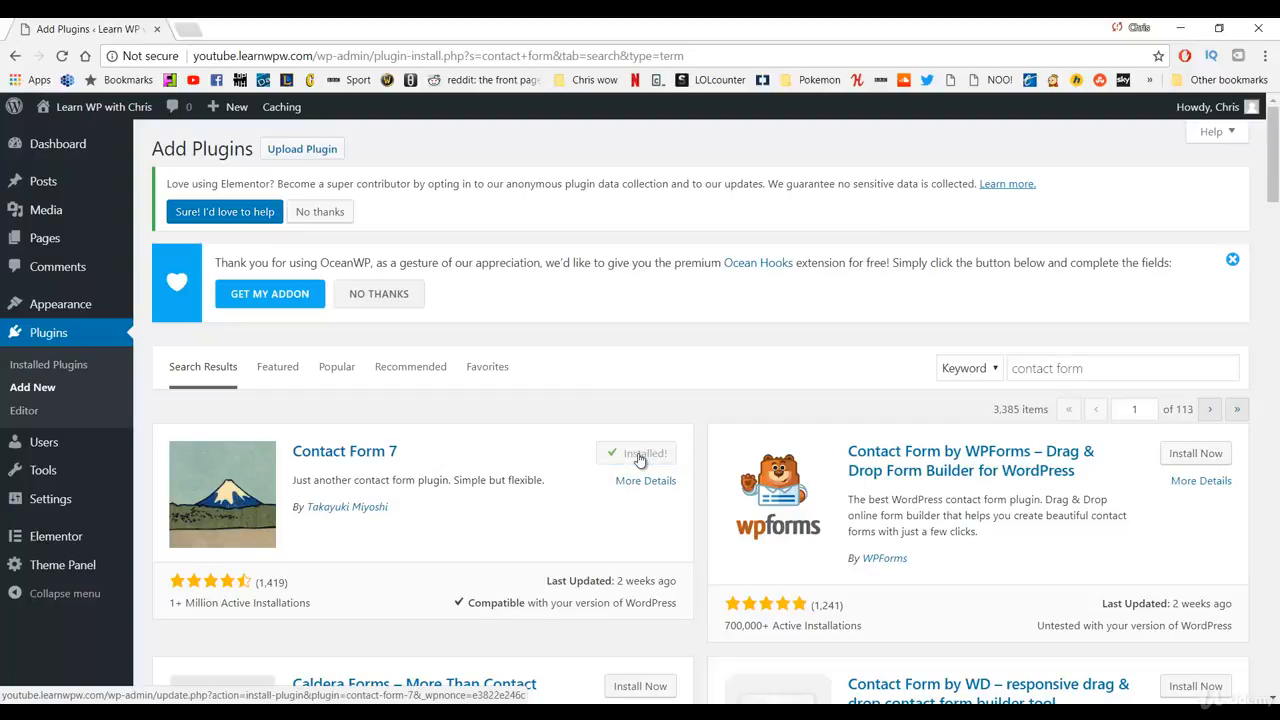
pyautogui.click(646, 455)
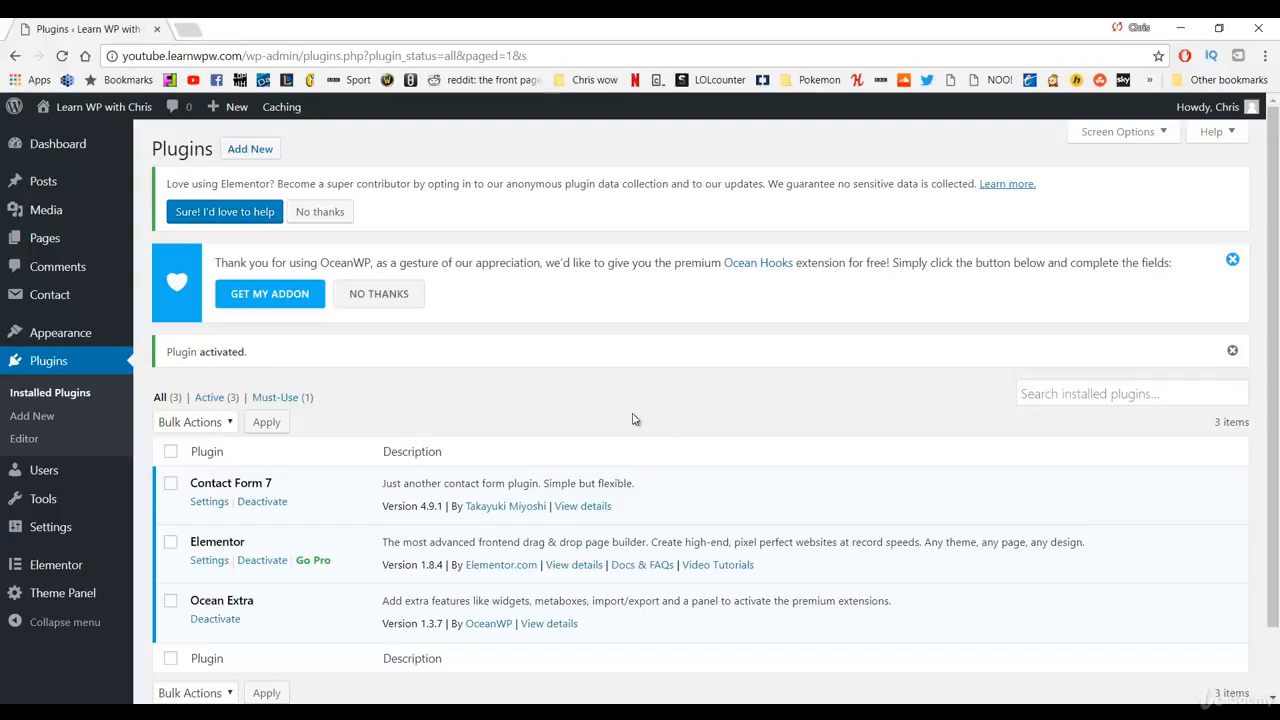
# Step: Open Contact form 1 from the Contact Forms list and check its Mail settings
pyautogui.click(62, 300)
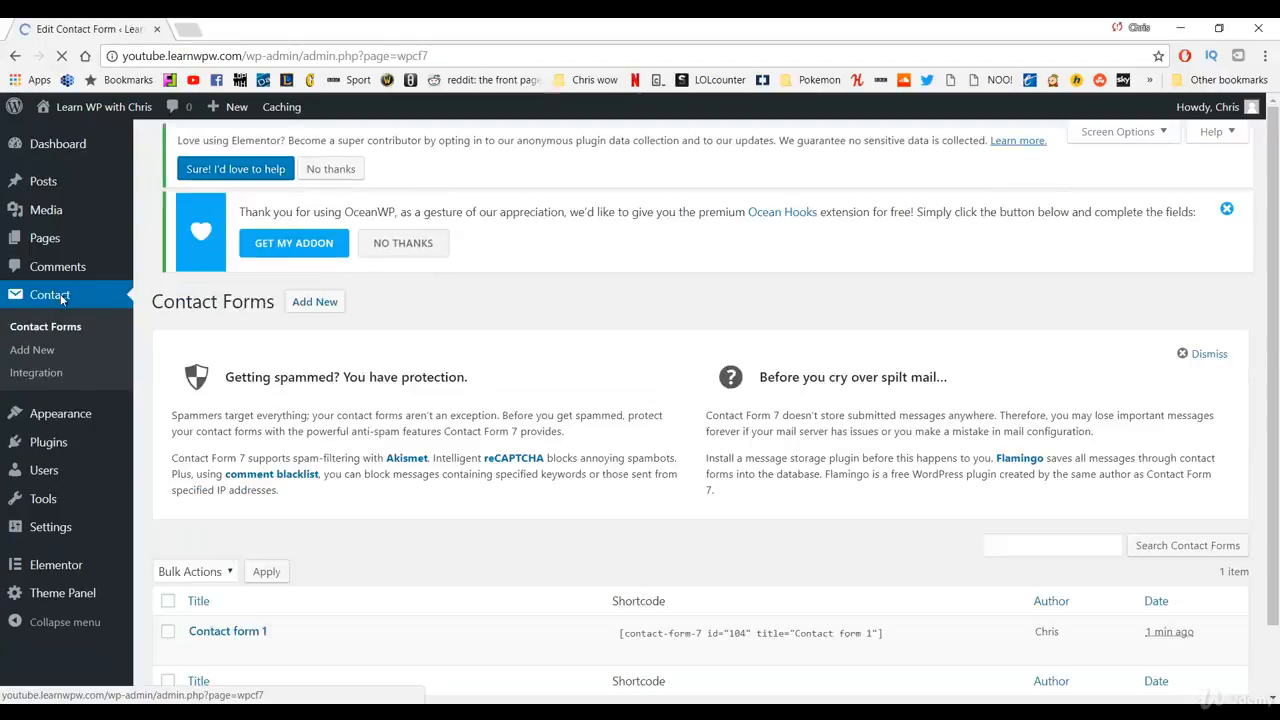
pyautogui.scroll(-1, 296, 404)
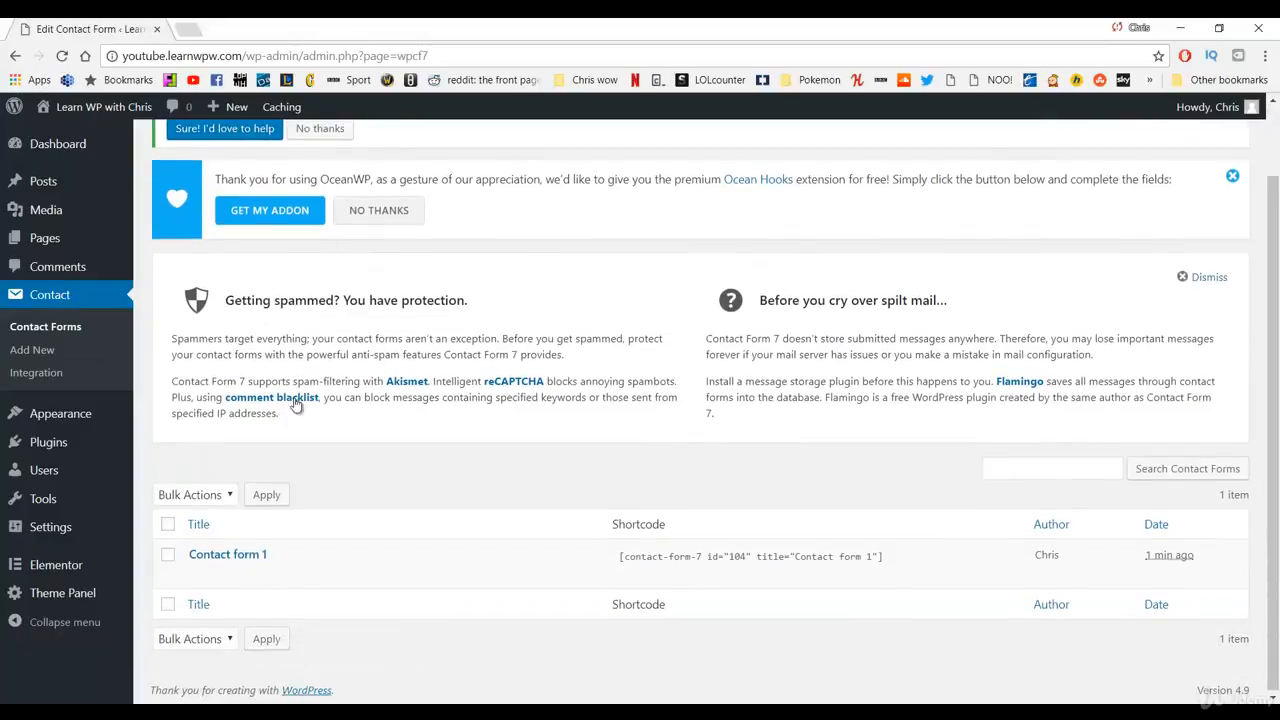
pyautogui.click(233, 561)
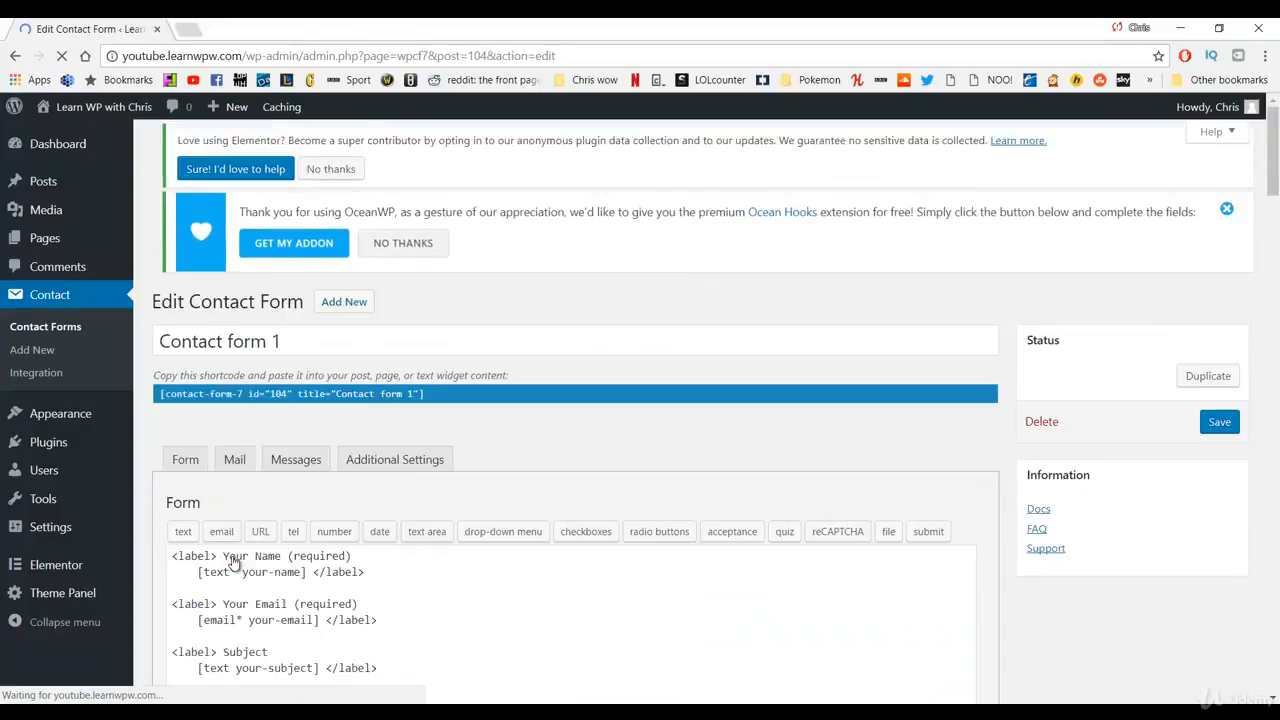
pyautogui.scroll(-2, 300, 478)
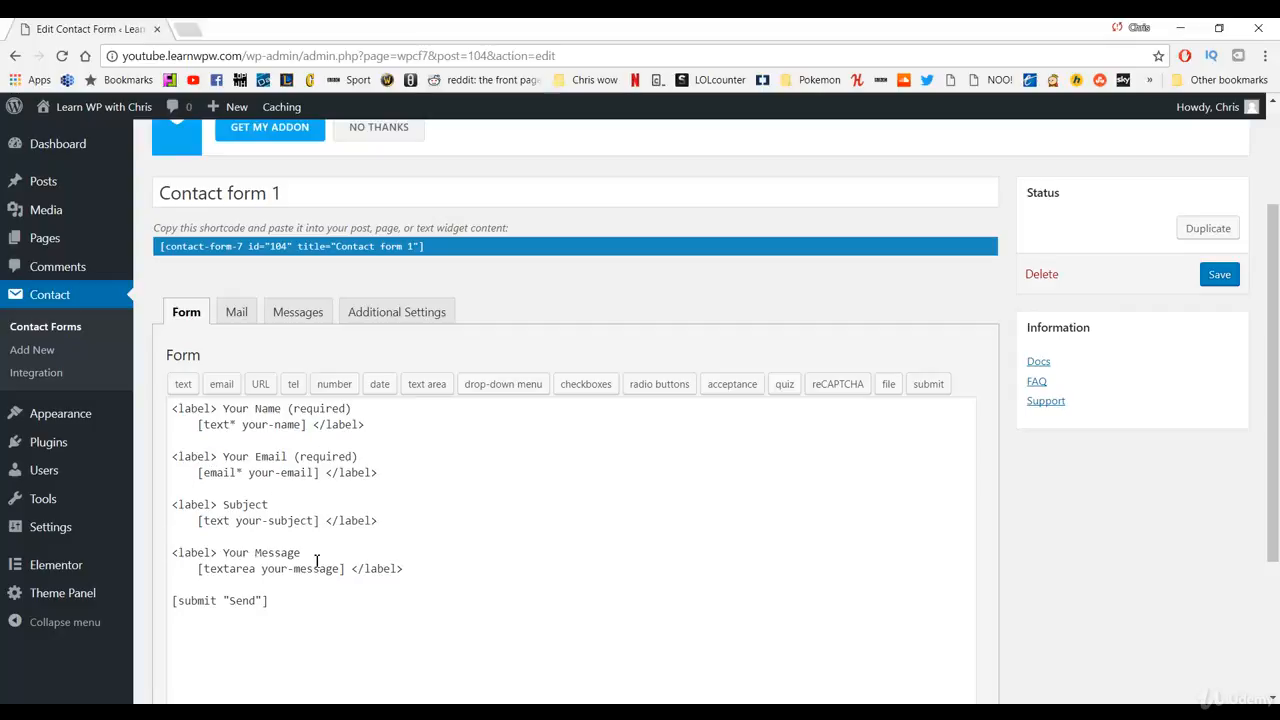
pyautogui.click(236, 312)
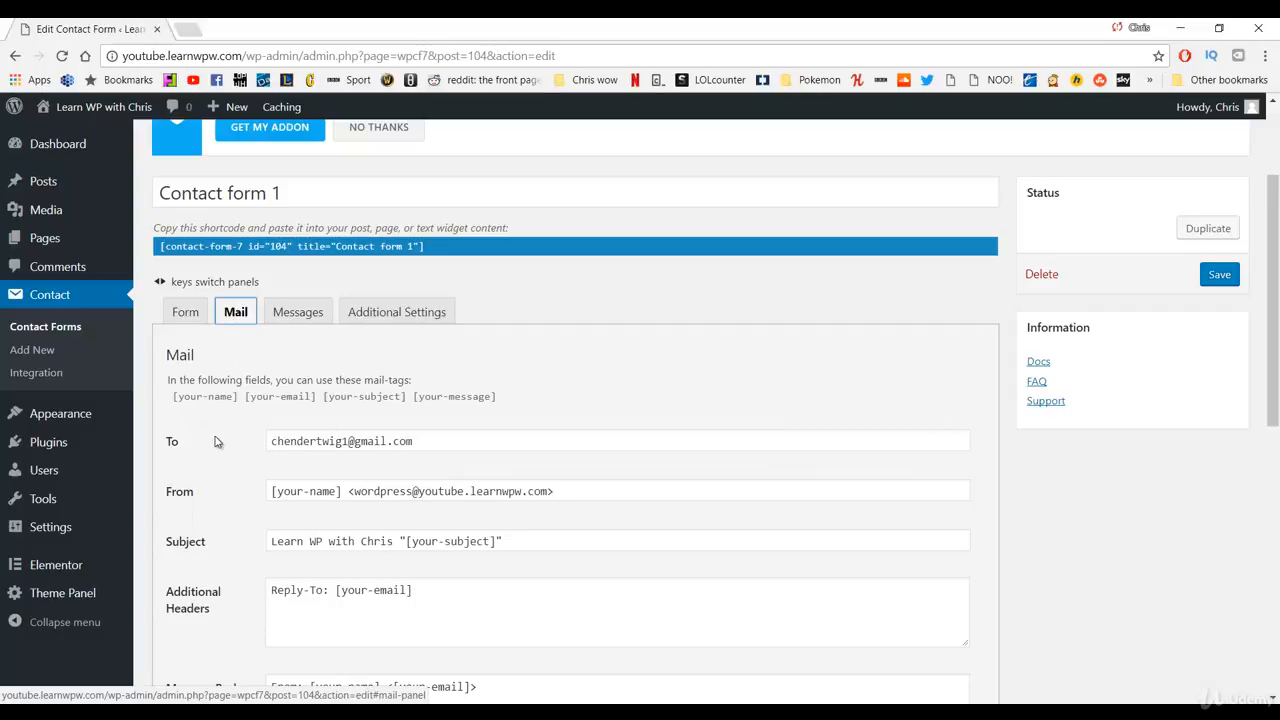
# Step: Copy Contact form 1's shortcode to the clipboard, then go to the Pages list
pyautogui.moveTo(172, 442); pyautogui.dragTo(187, 443)
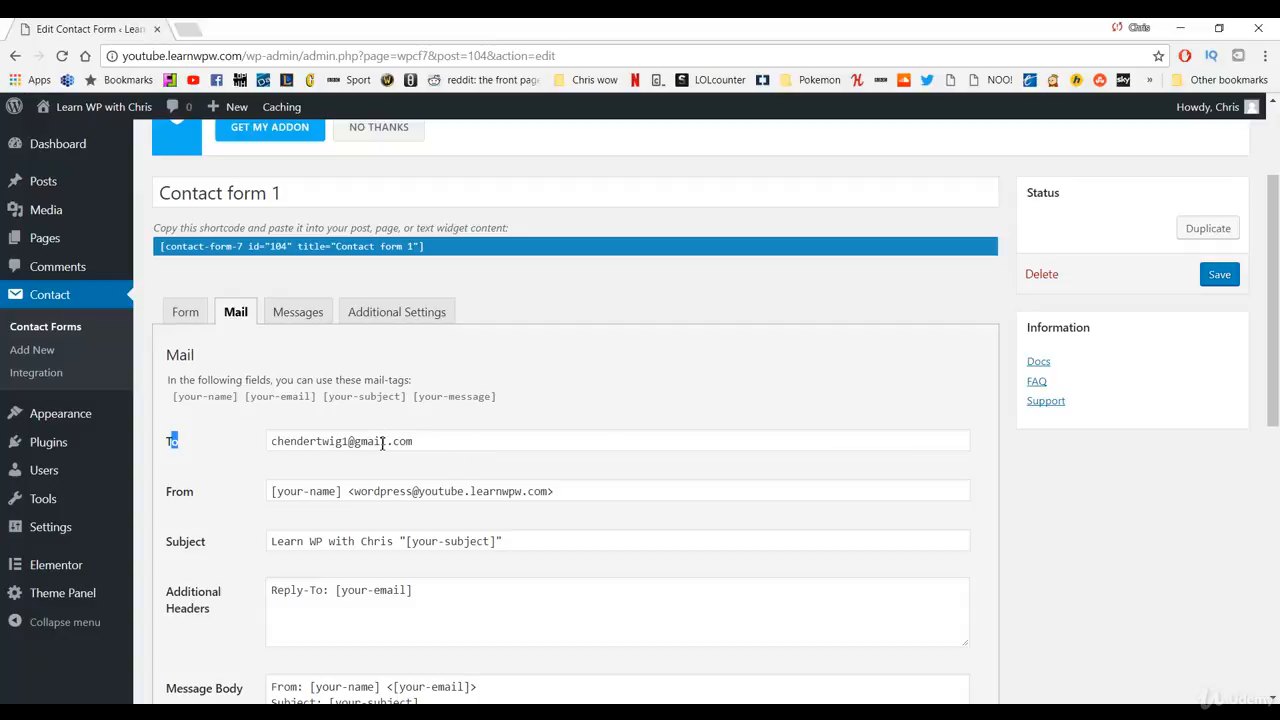
pyautogui.click(416, 250)
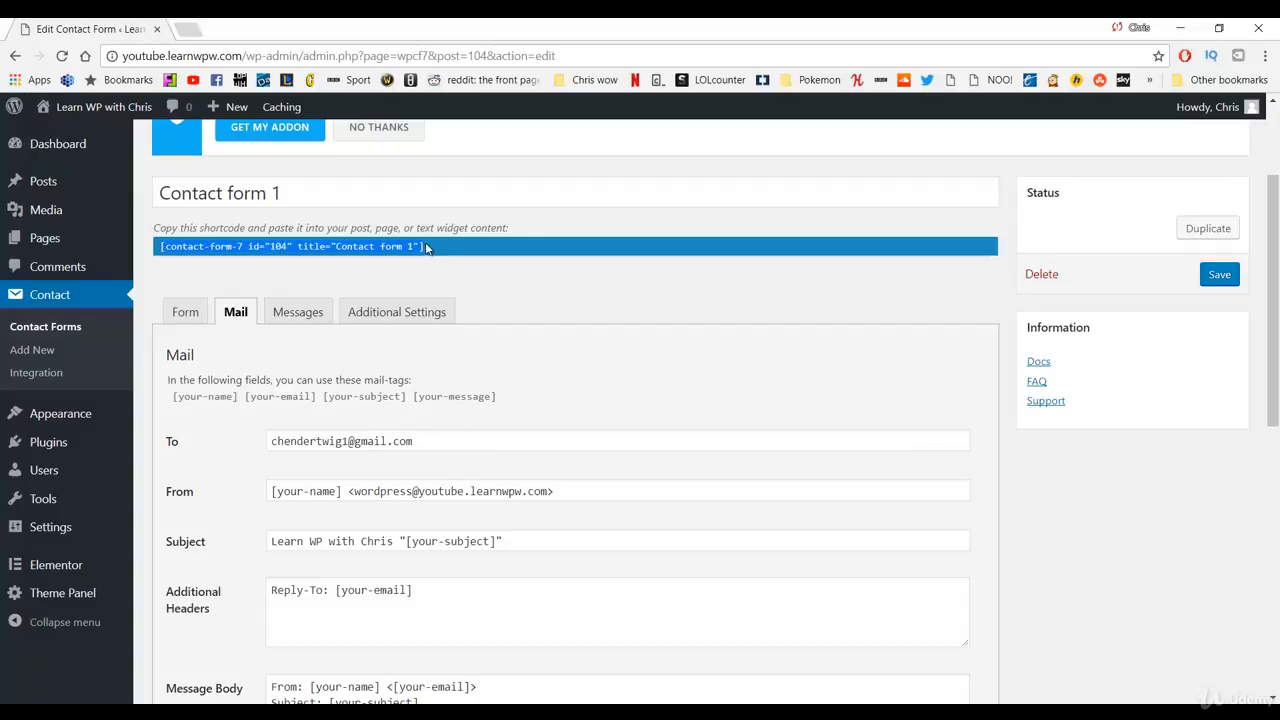
pyautogui.rightClick(267, 250)
pyautogui.click(300, 257)
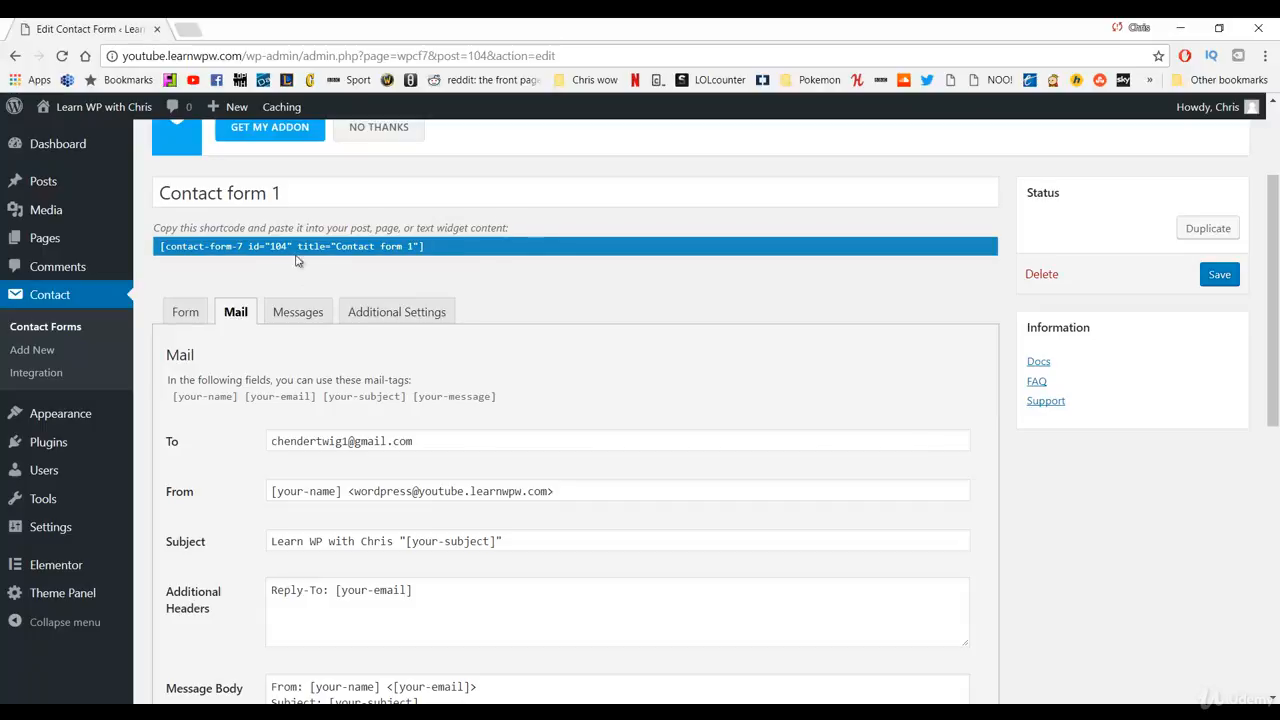
pyautogui.rightClick(168, 252)
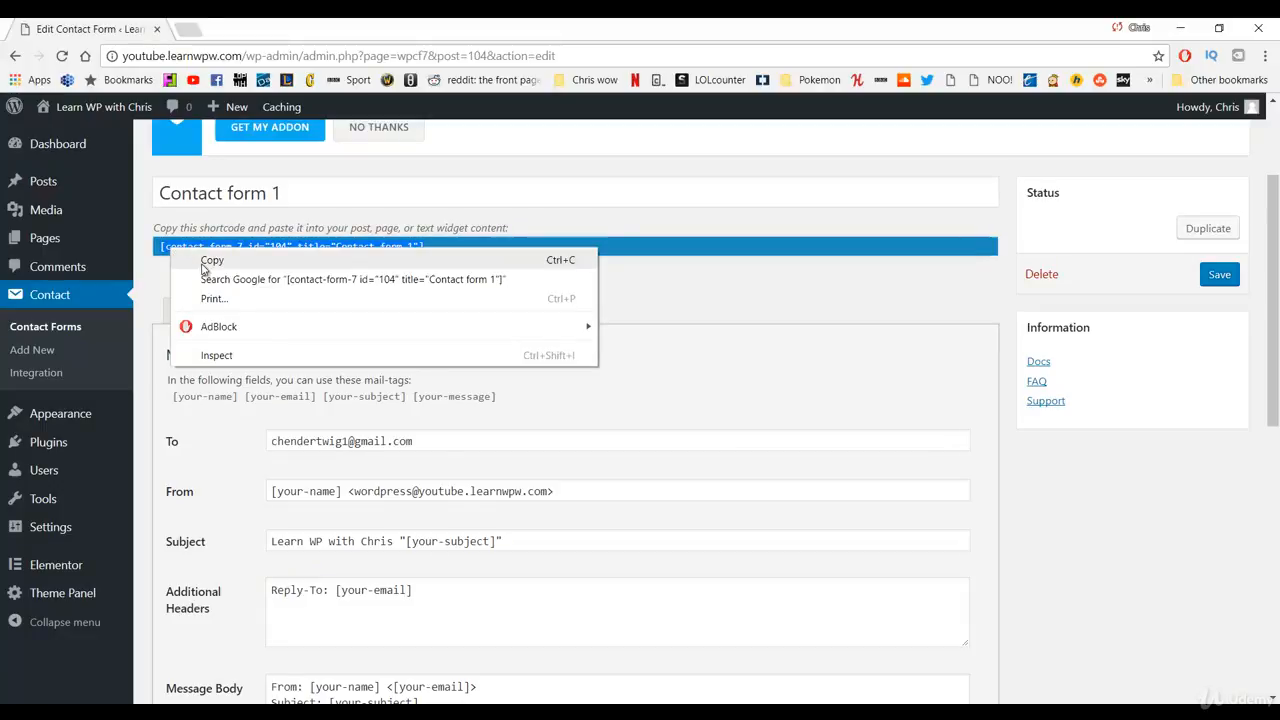
pyautogui.click(210, 261)
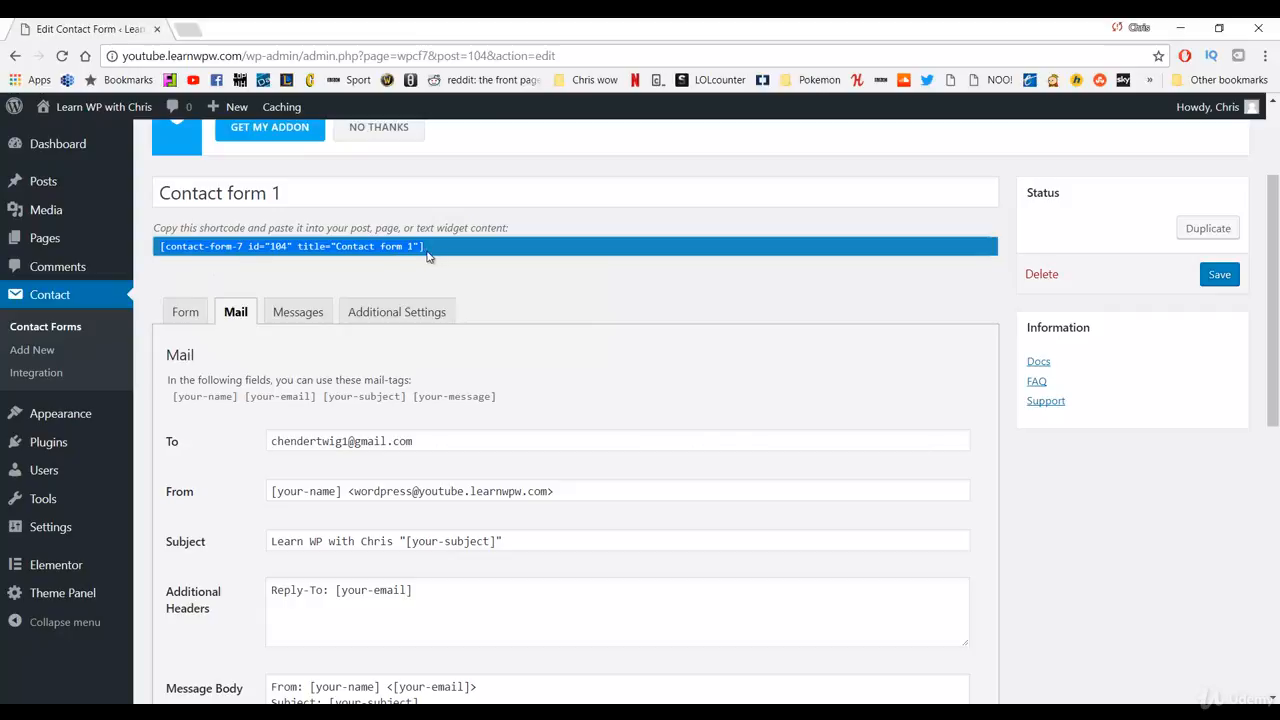
pyautogui.moveTo(95, 242)
pyautogui.click(157, 250)
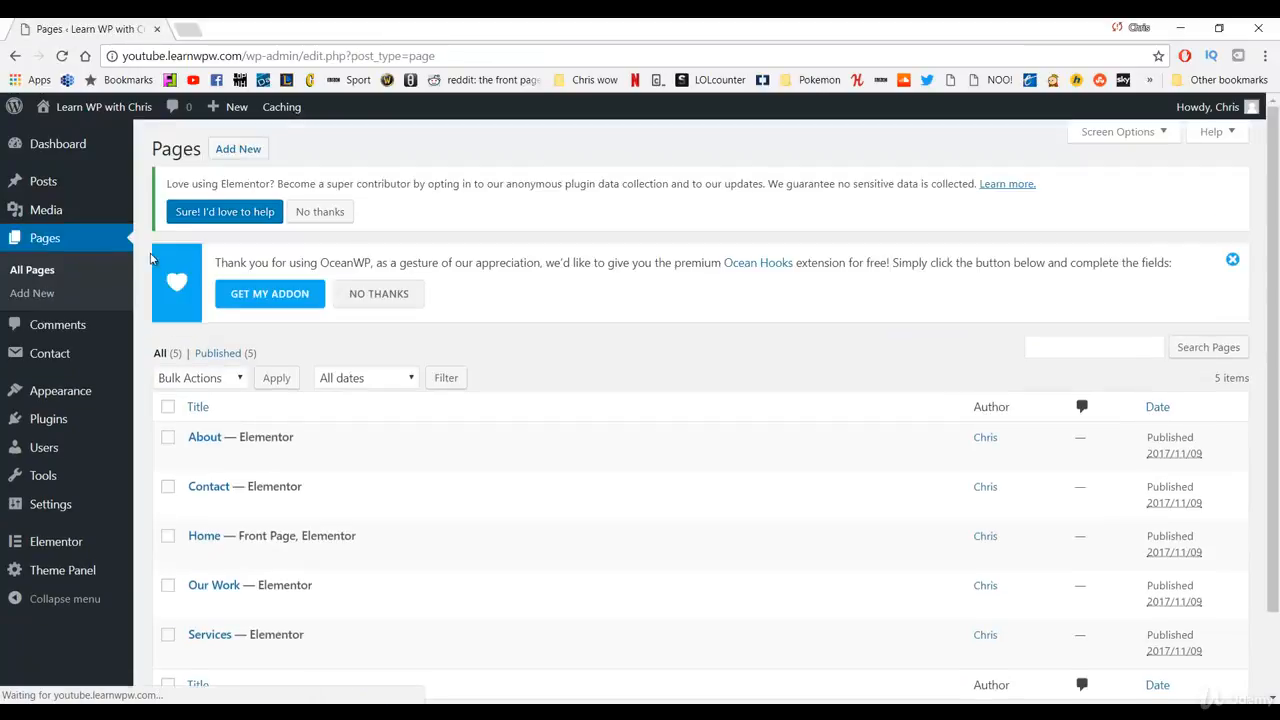
# Step: Edit the Contact page in Elementor and paste the contact-form-7 shortcode into a right-column Shortcode widget
pyautogui.scroll(-1, 286, 374)
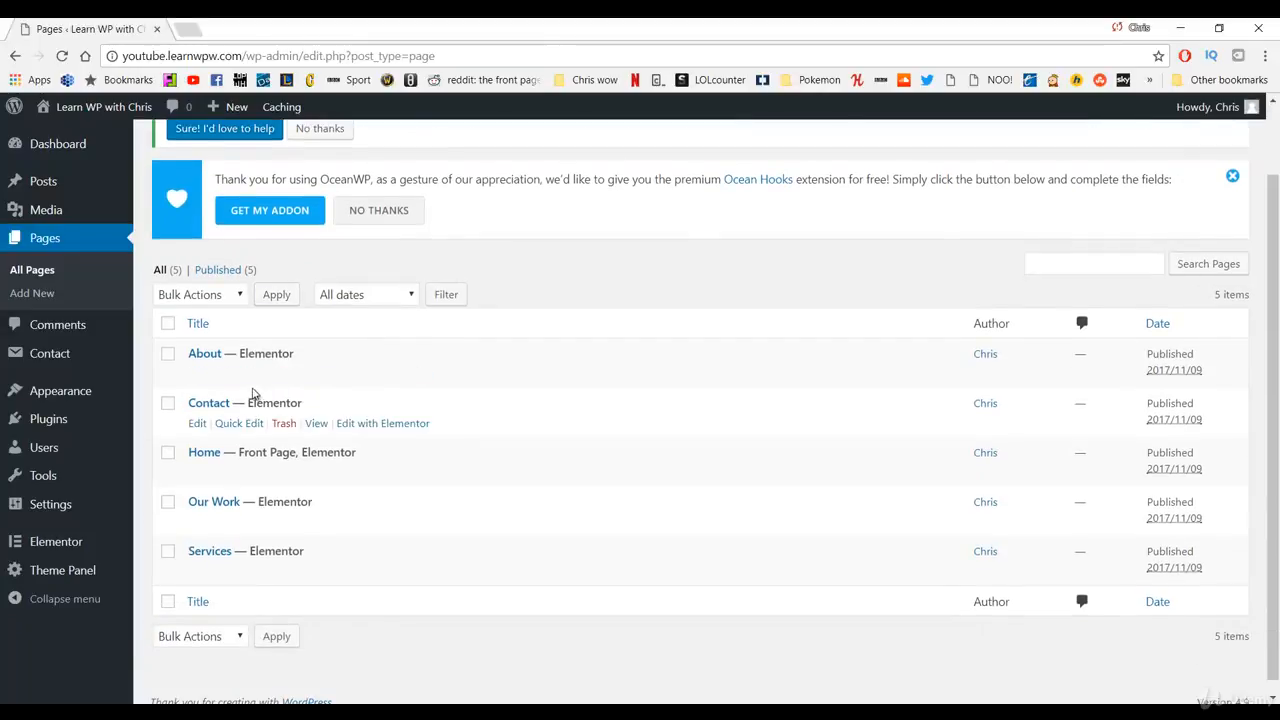
pyautogui.click(379, 424)
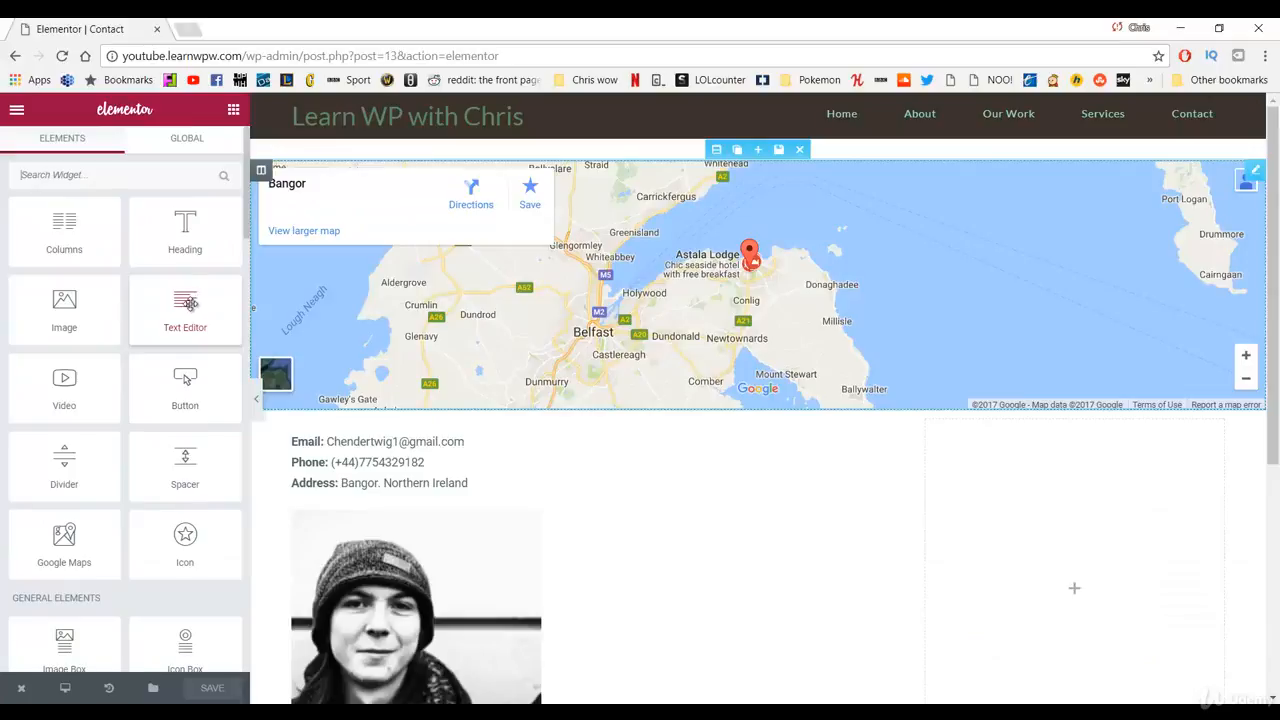
pyautogui.scroll(-4, 104, 302)
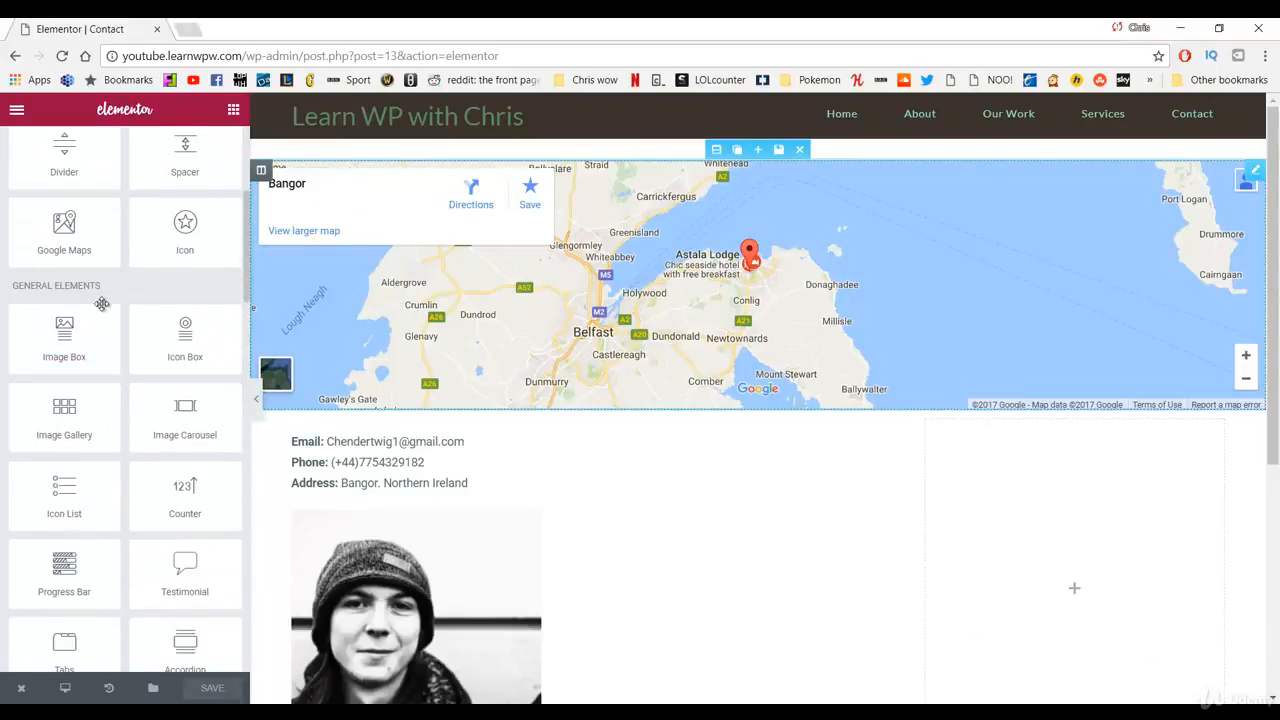
pyautogui.scroll(-4, 102, 303)
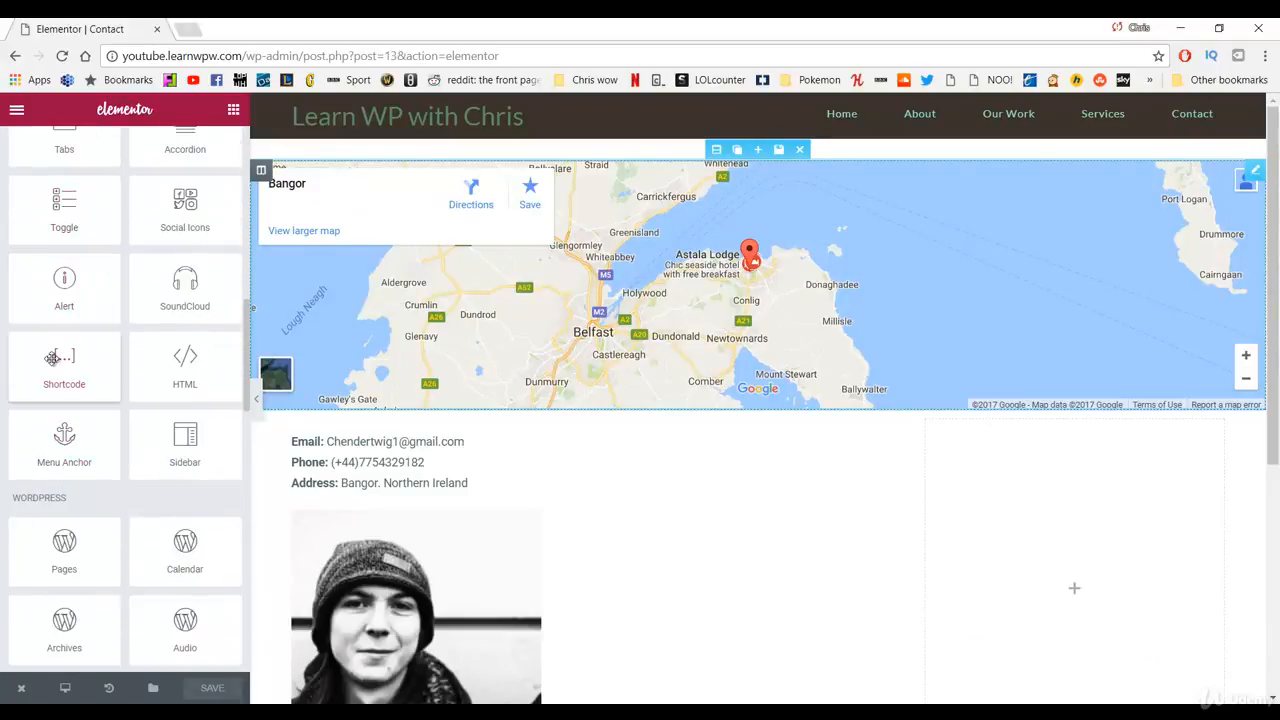
pyautogui.moveTo(53, 356); pyautogui.dragTo(1060, 477)
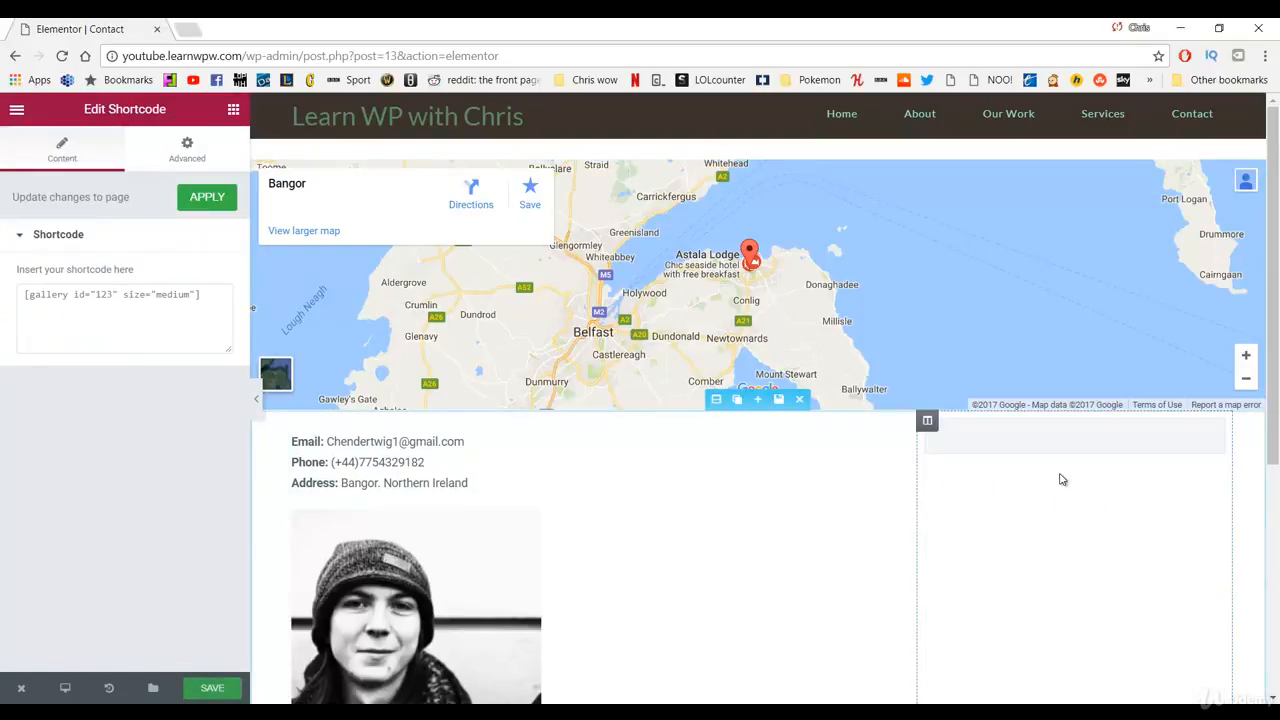
pyautogui.click(80, 300)
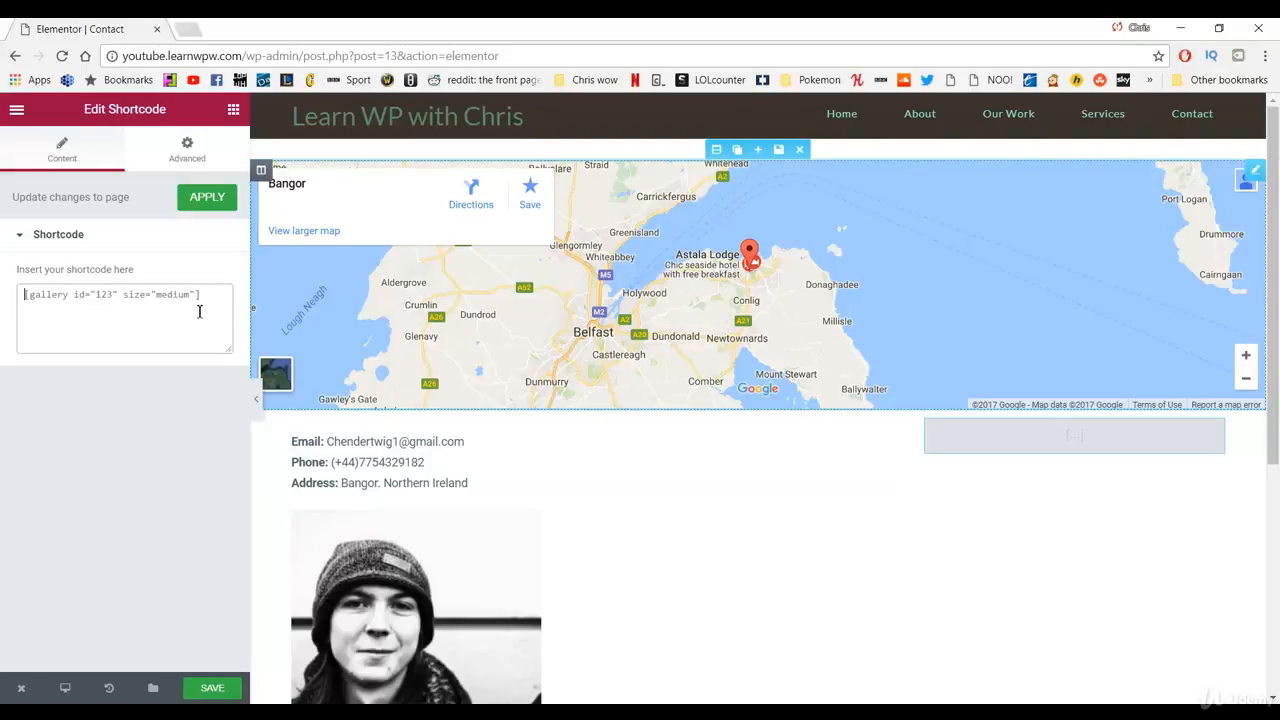
pyautogui.hotkey('ctrl', 'v')
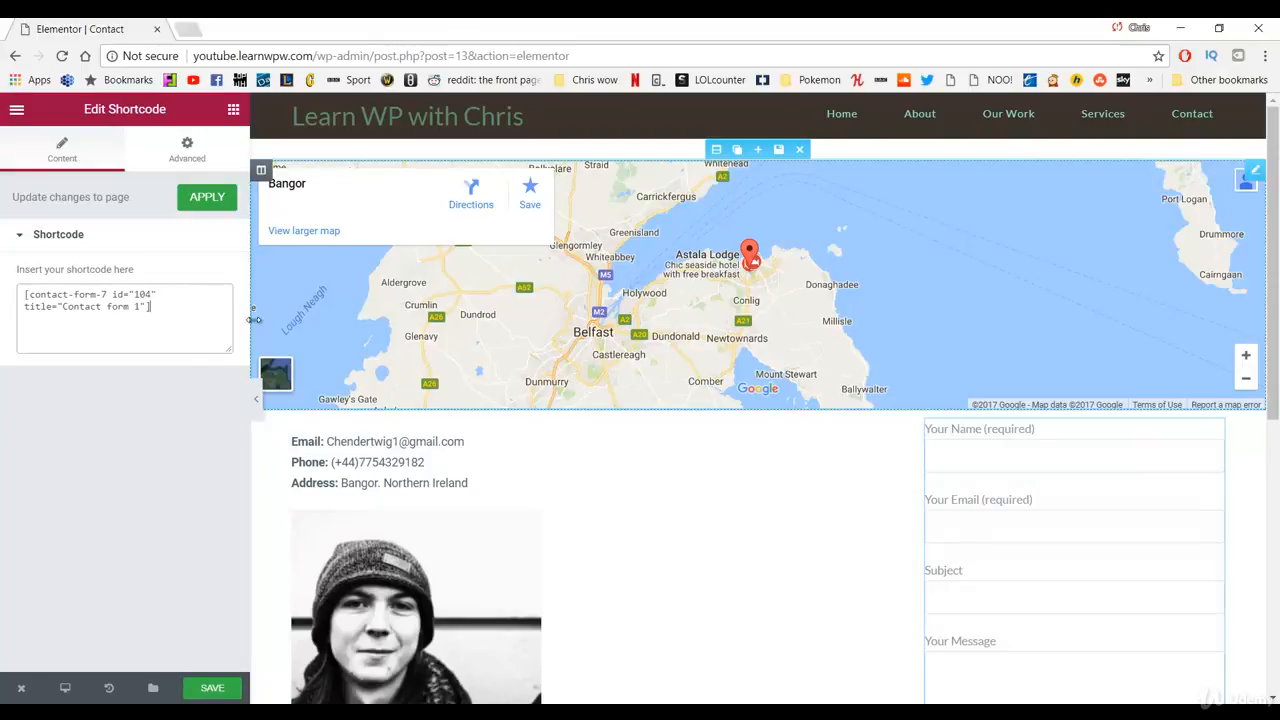
pyautogui.scroll(-3, 1049, 290)
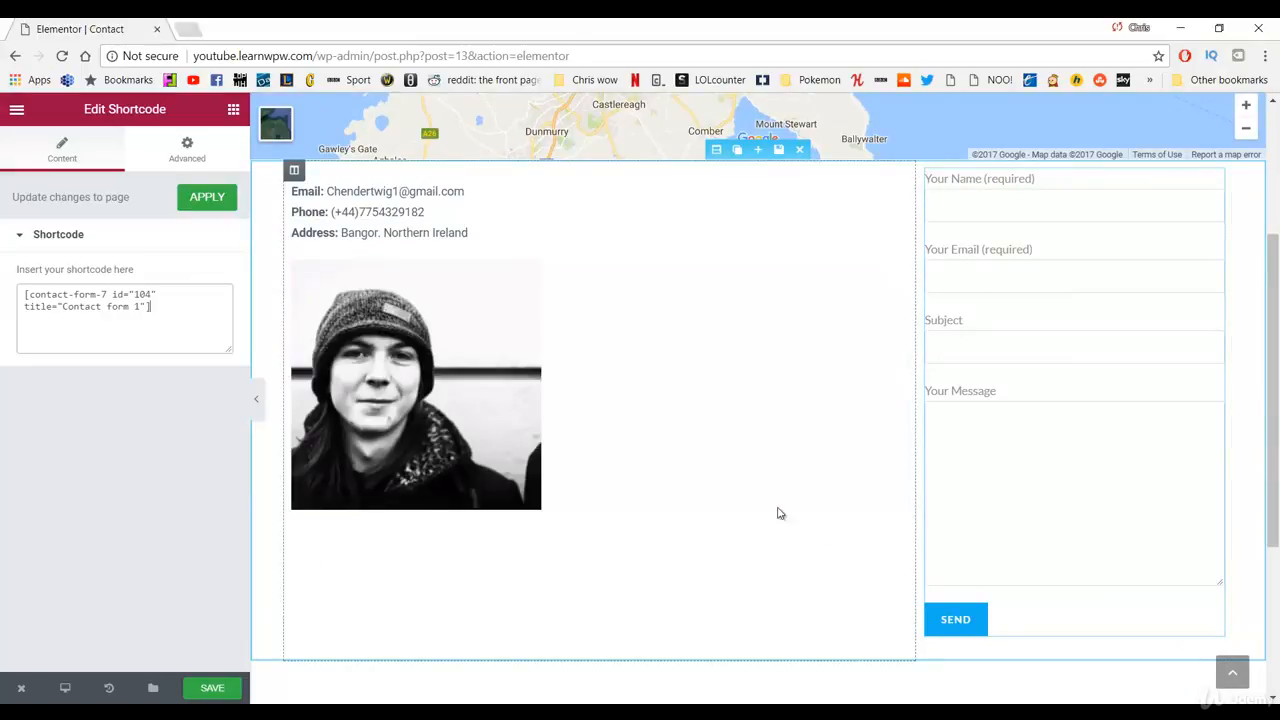
pyautogui.scroll(2, 729, 446)
pyautogui.scroll(-2, 600, 436)
pyautogui.scroll(2, 820, 560)
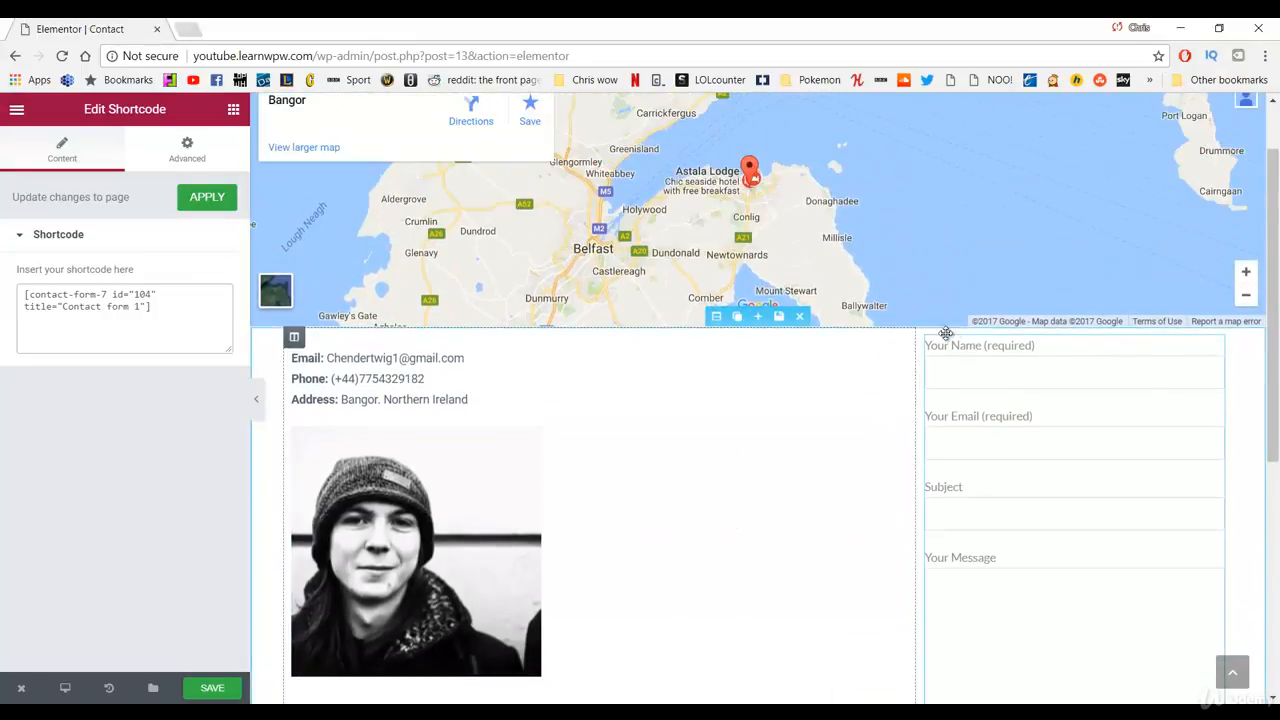
# Step: Unlink the Shortcode widget's margin sides and set the top margin to 15 px
pyautogui.click(198, 172)
pyautogui.click(211, 298)
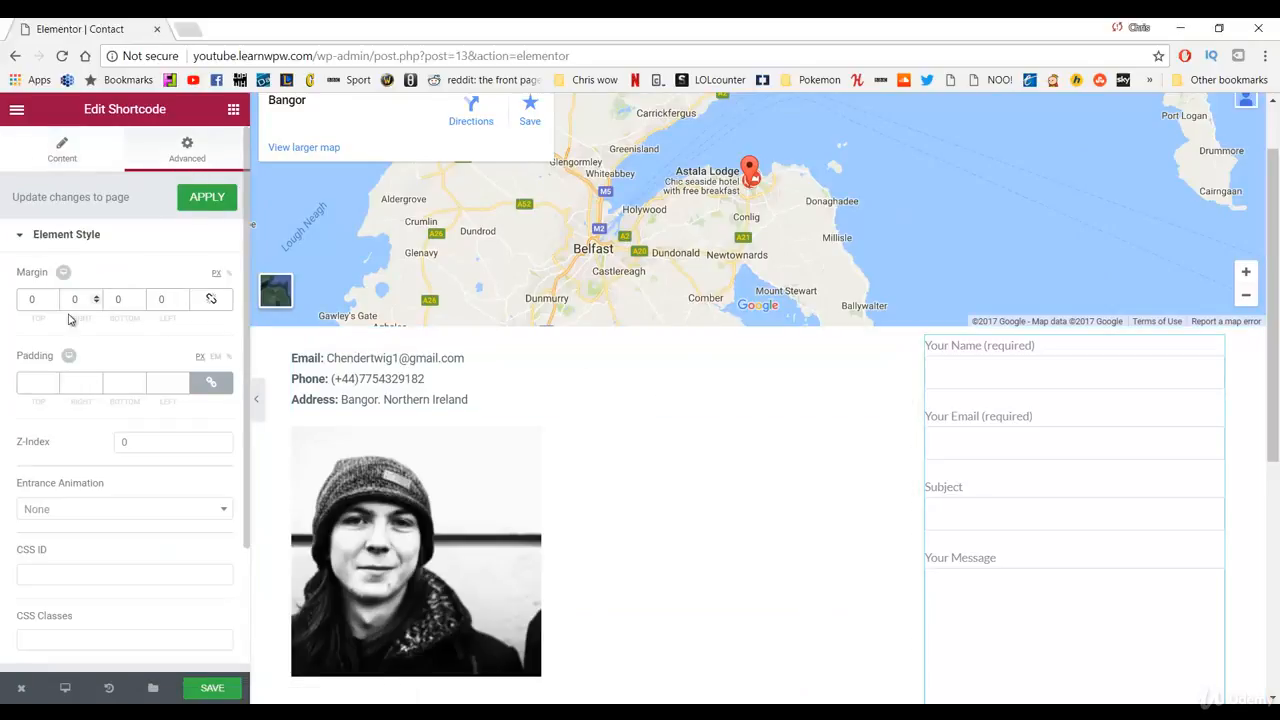
pyautogui.click(38, 300)
pyautogui.write('15')
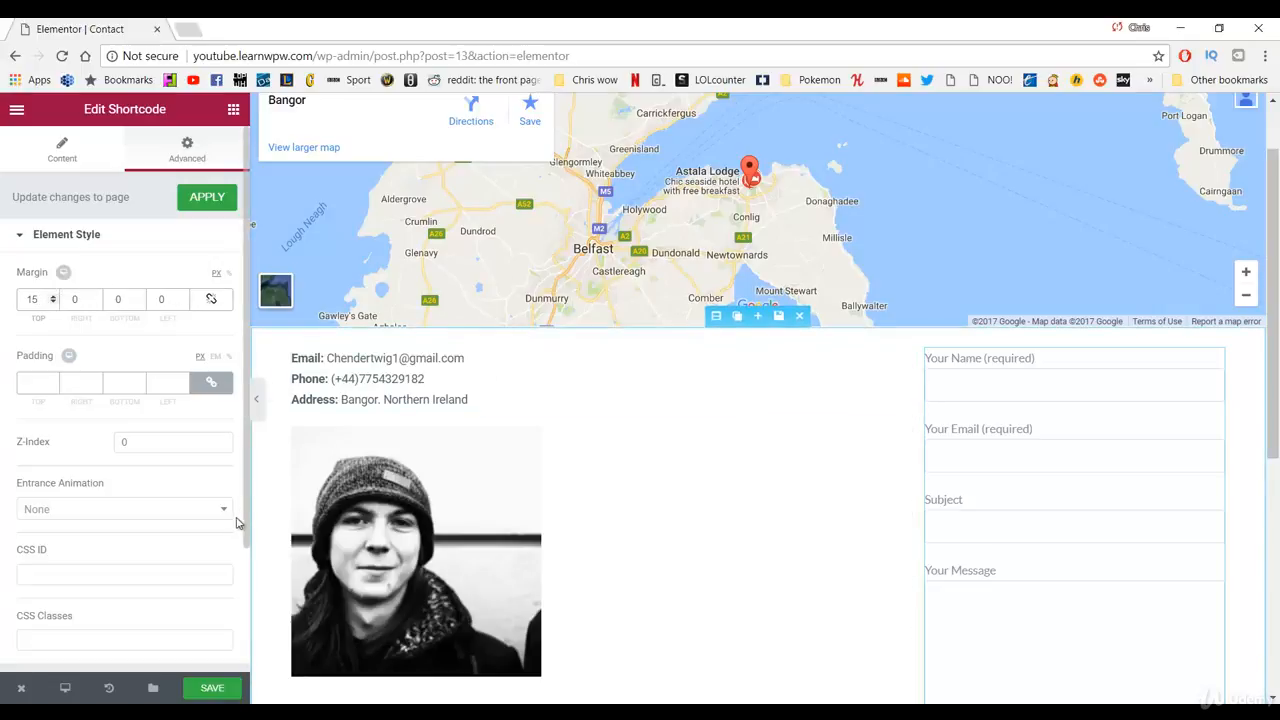
pyautogui.scroll(-1, 222, 540)
# Step: Save the Contact page and open the live page in a new tab
pyautogui.click(205, 688)
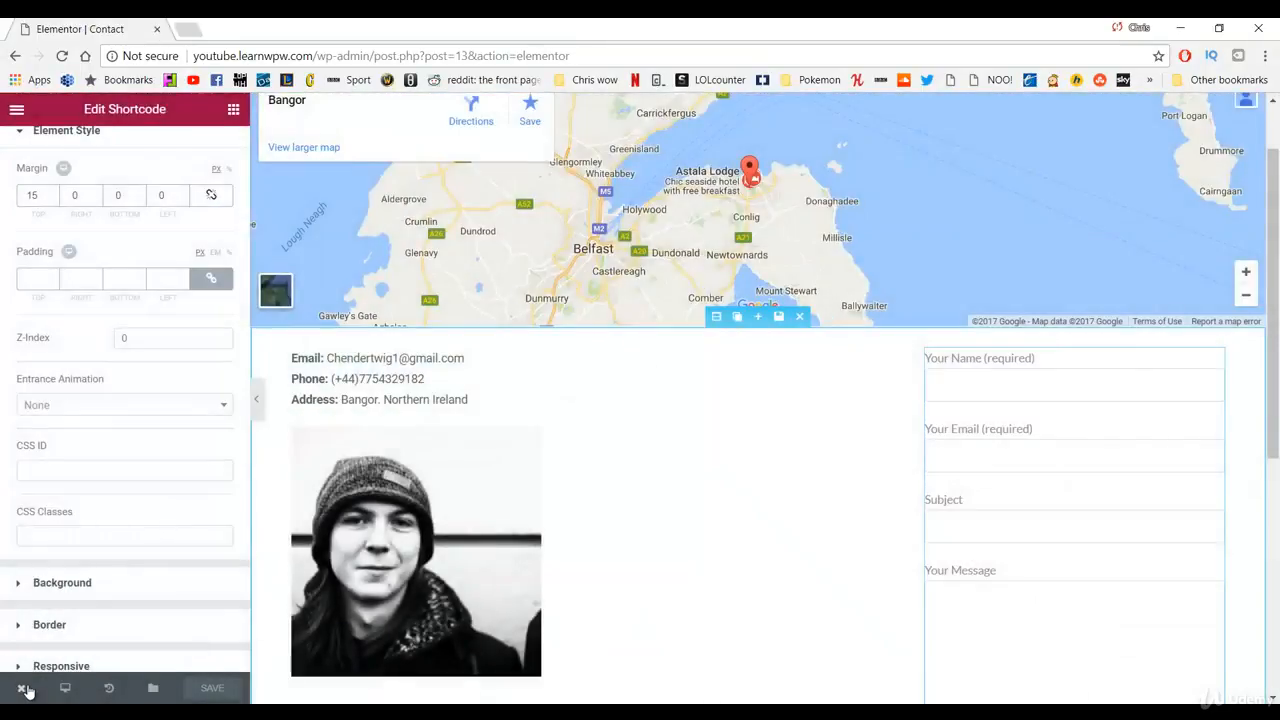
pyautogui.moveTo(27, 690)
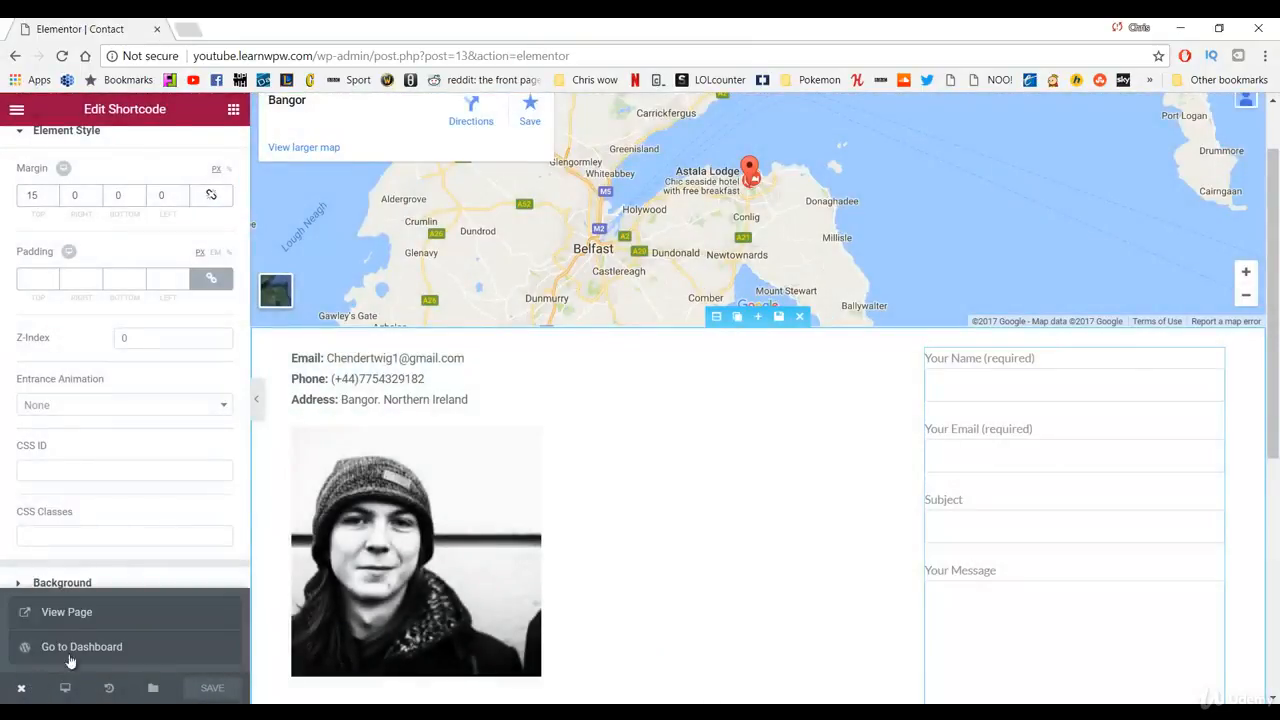
pyautogui.click(85, 624)
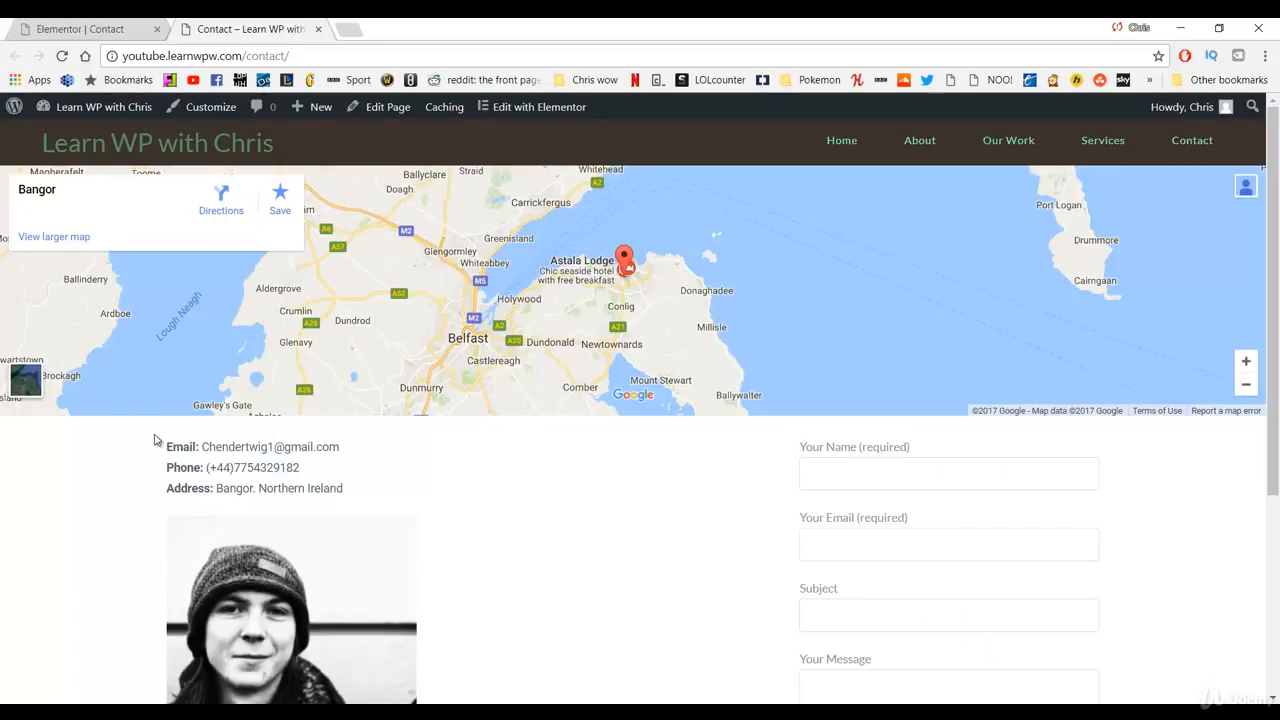
# Step: Scroll through the live Contact page to check the map, contact details, portrait and form
pyautogui.scroll(-3, 345, 385)
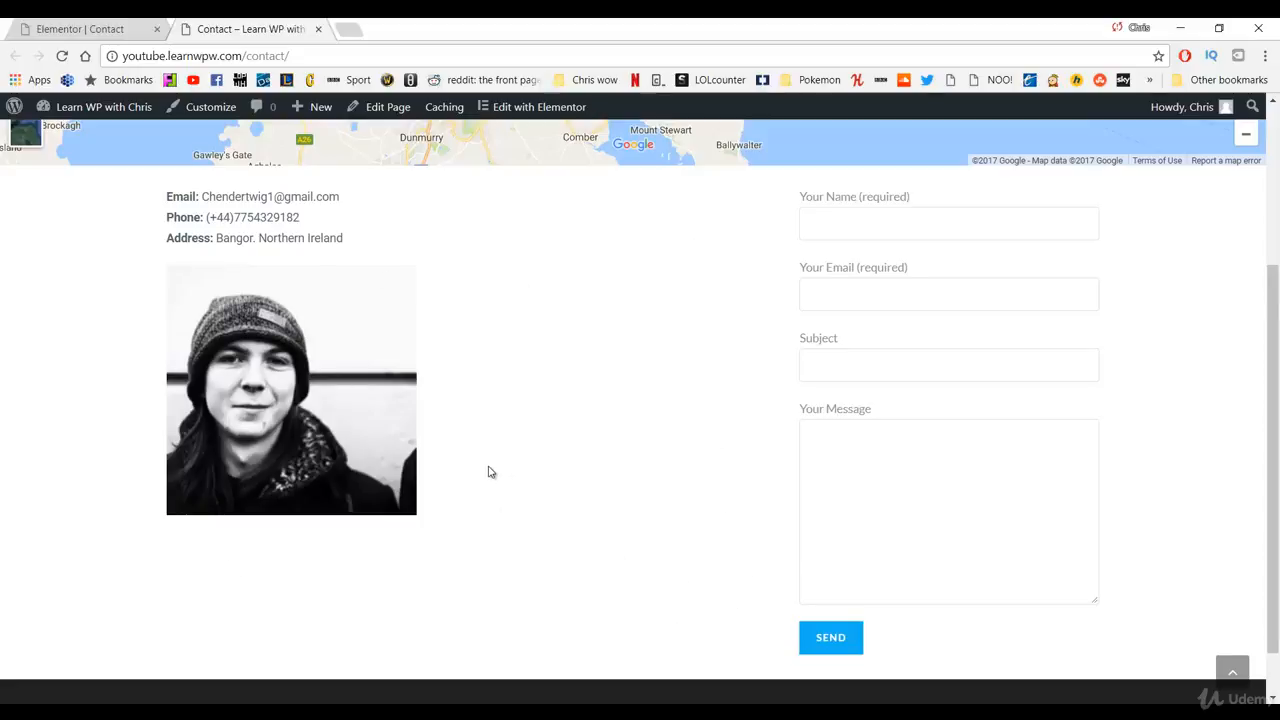
pyautogui.scroll(3, 489, 472)
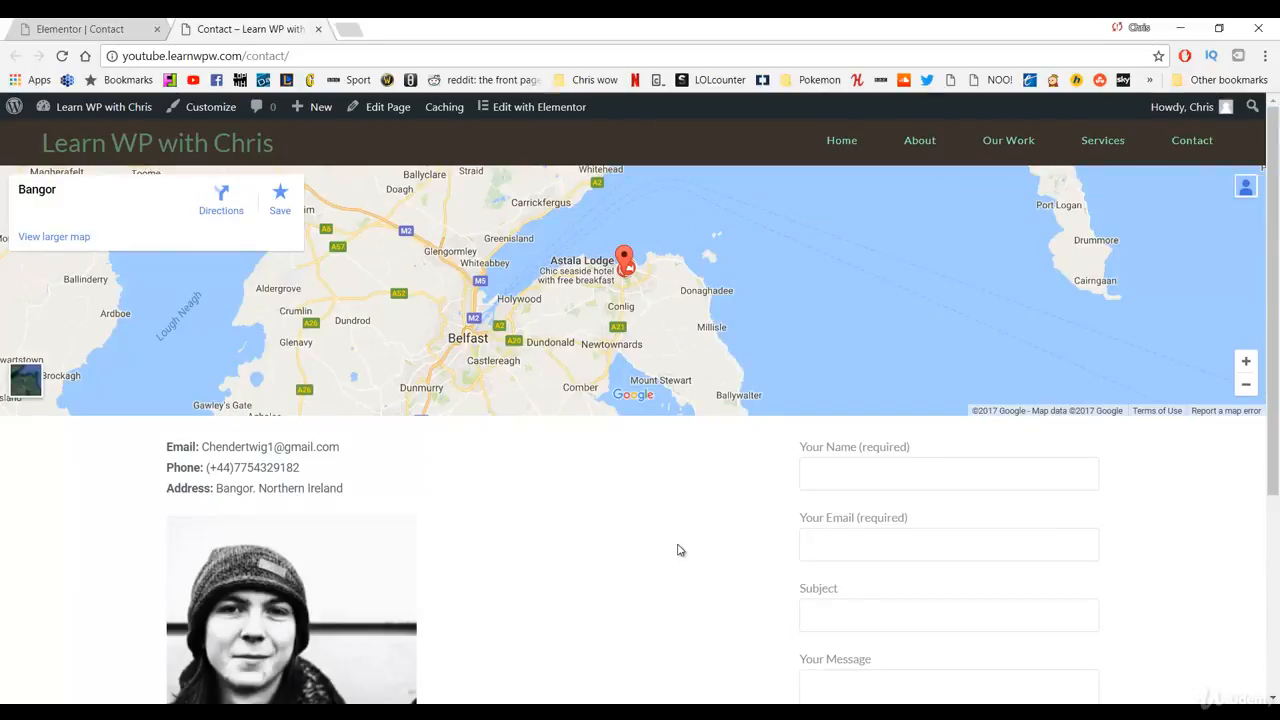
pyautogui.scroll(-3, 660, 515)
pyautogui.scroll(3, 660, 514)
pyautogui.scroll(-2, 660, 514)
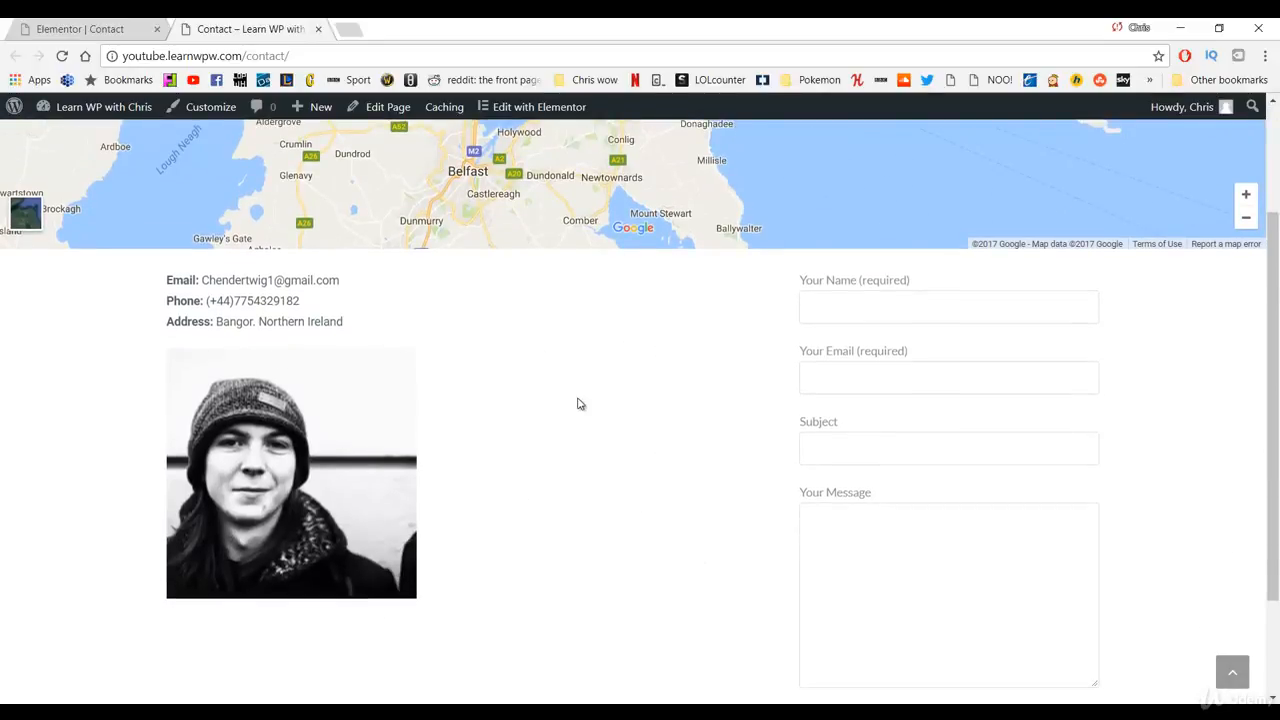
pyautogui.scroll(2, 577, 404)
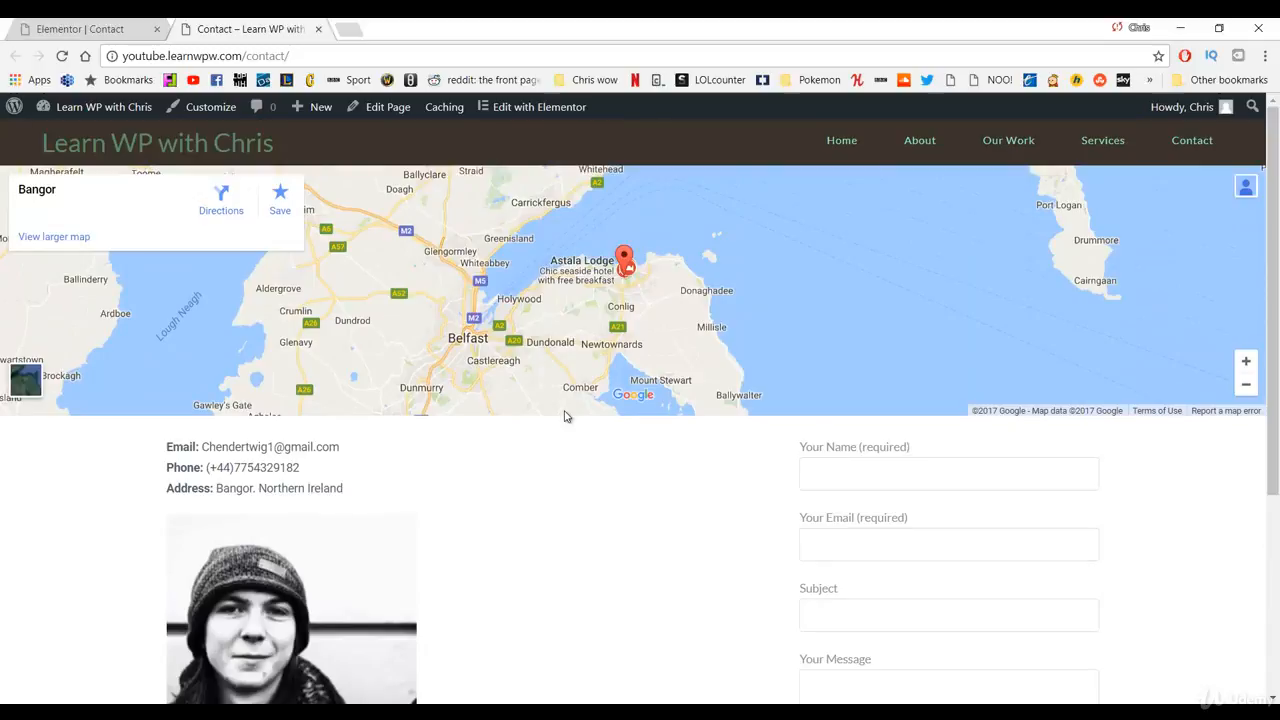